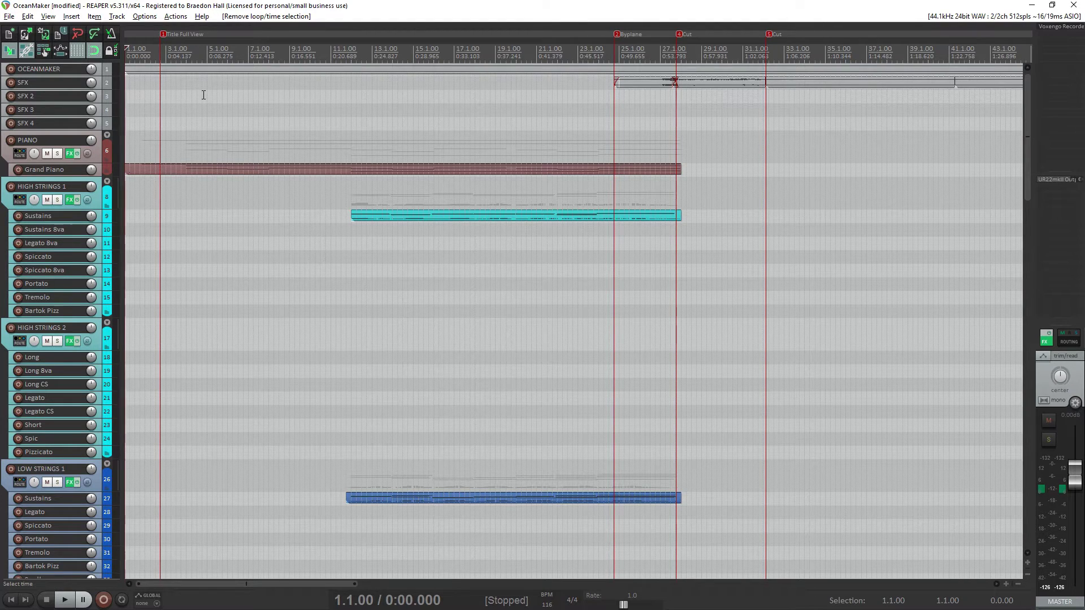
- Open the action list, sort it by shortcut, and review the key assignments
left_click(176, 16)
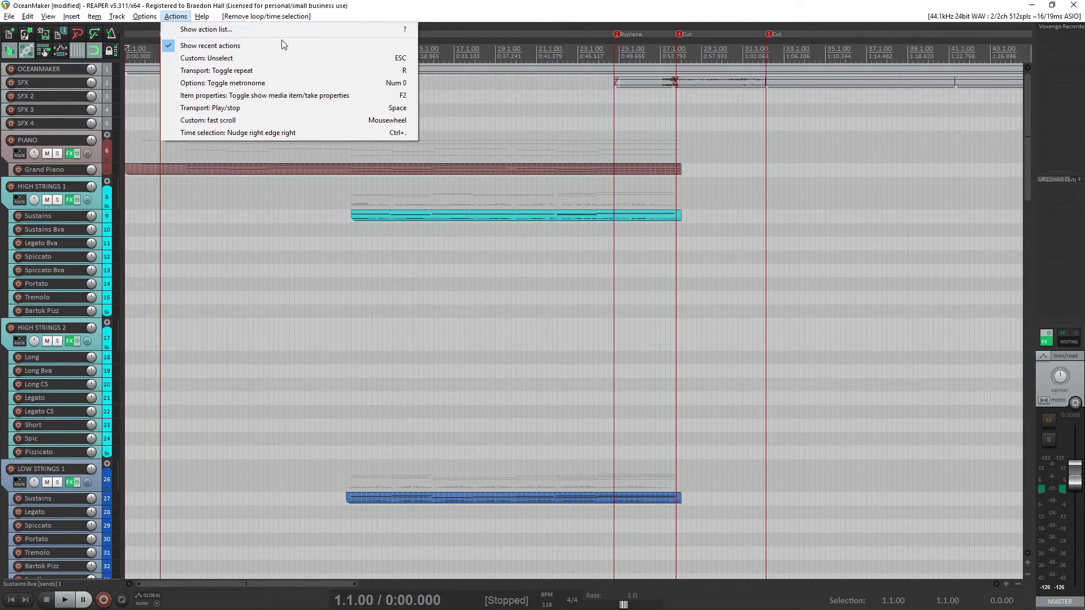
left_click(359, 29)
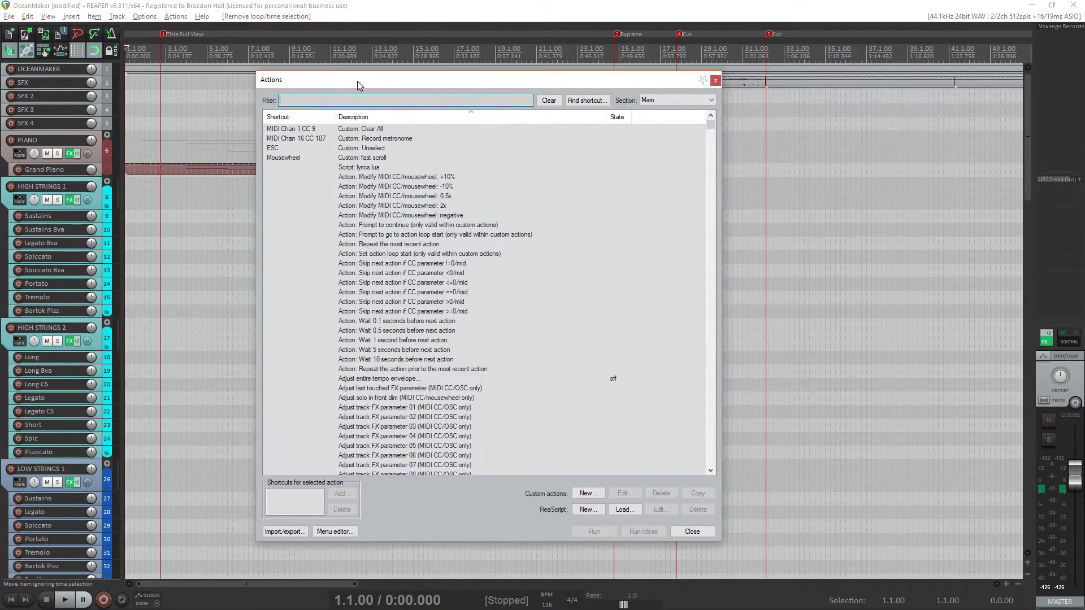
left_click(300, 114)
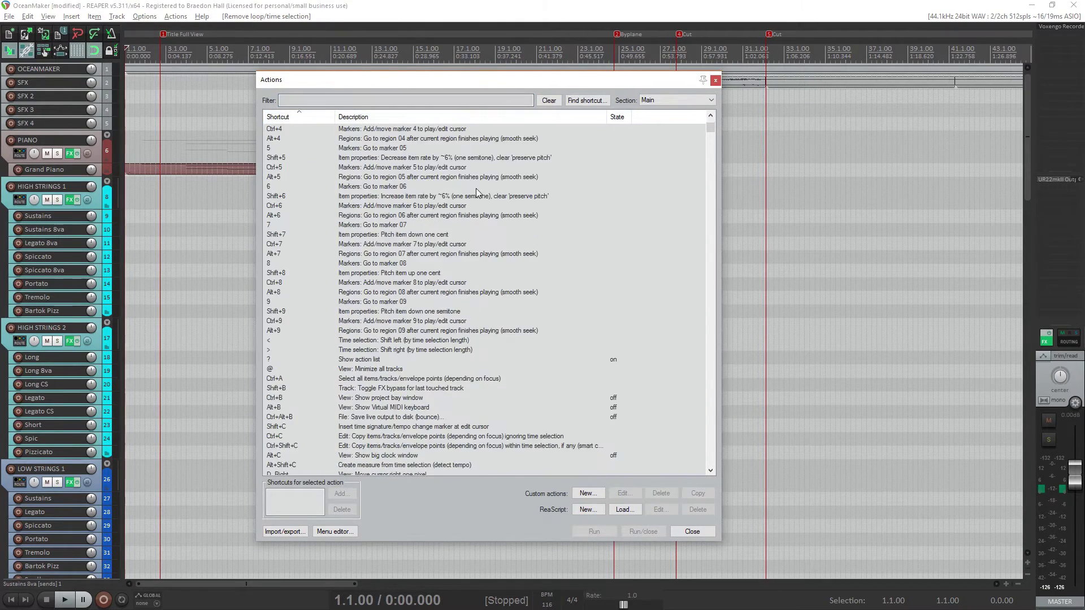
scroll(476, 188, "down", 15)
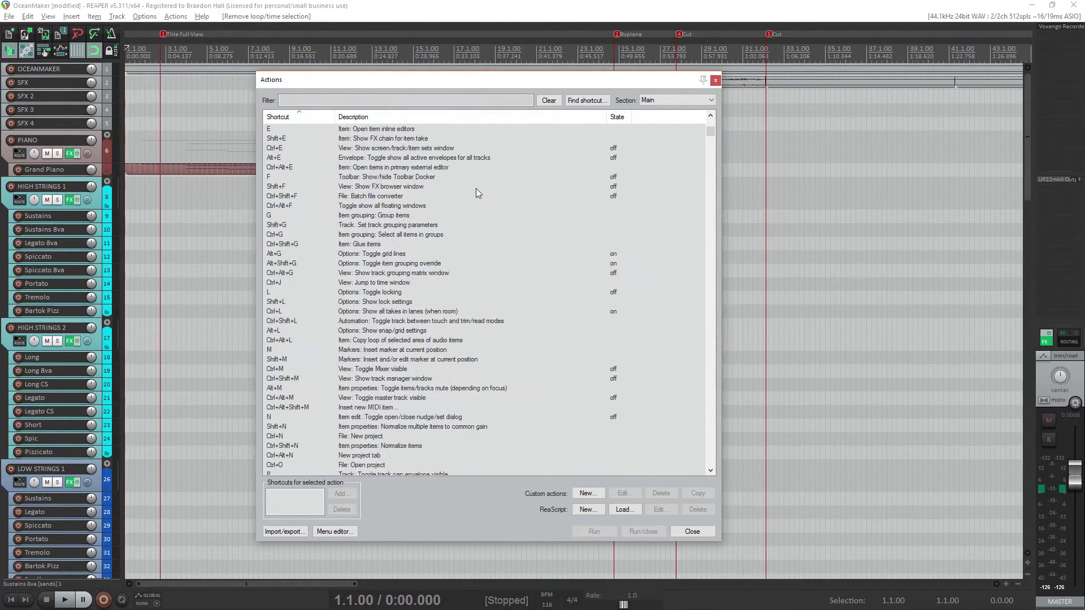
scroll(476, 188, "up", 10)
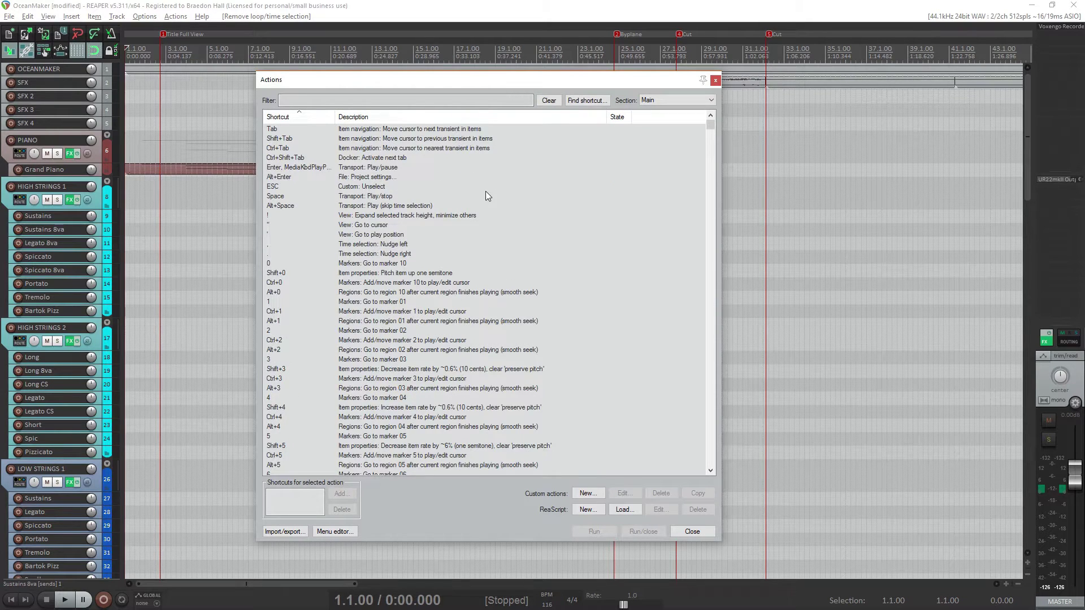
left_click_drag(543, 80, 561, 80)
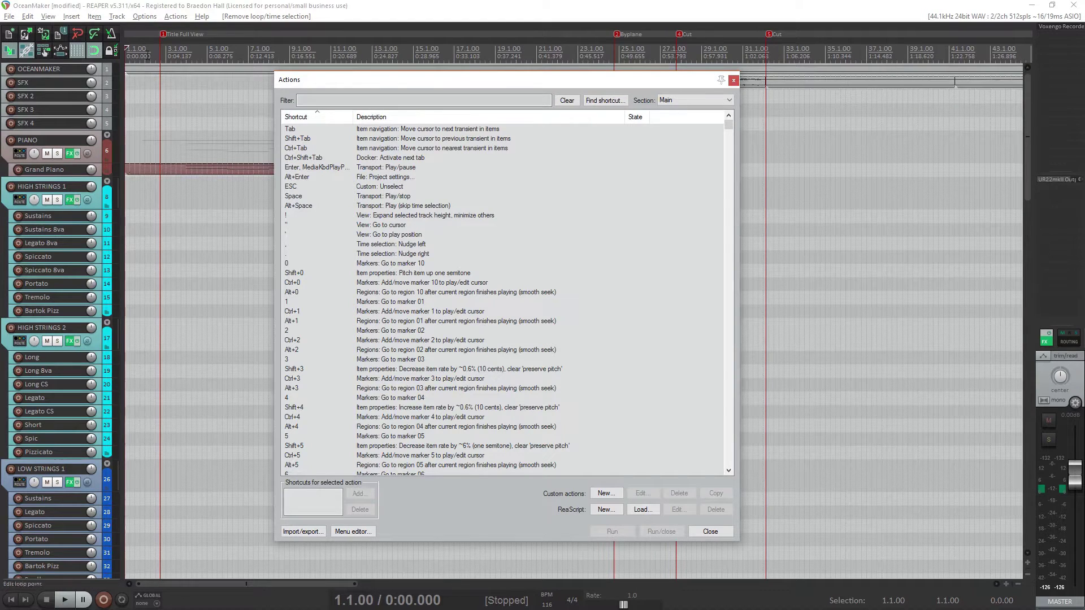
- Filter the actions by "metronome", open a new shortcut assignment for Options: Toggle metronome, and cancel it
left_click(357, 99)
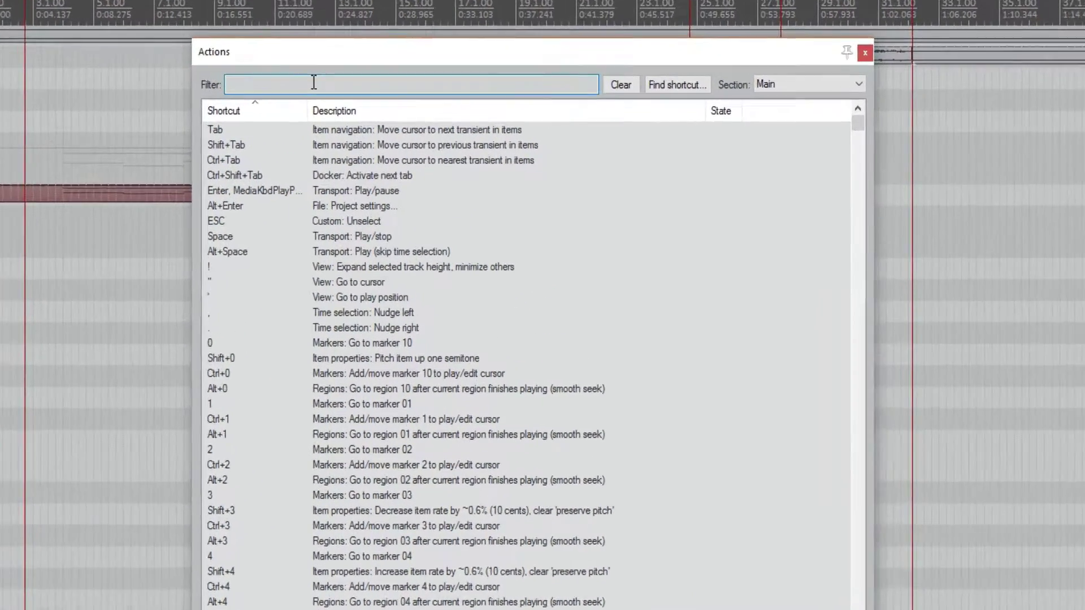
type("metronome")
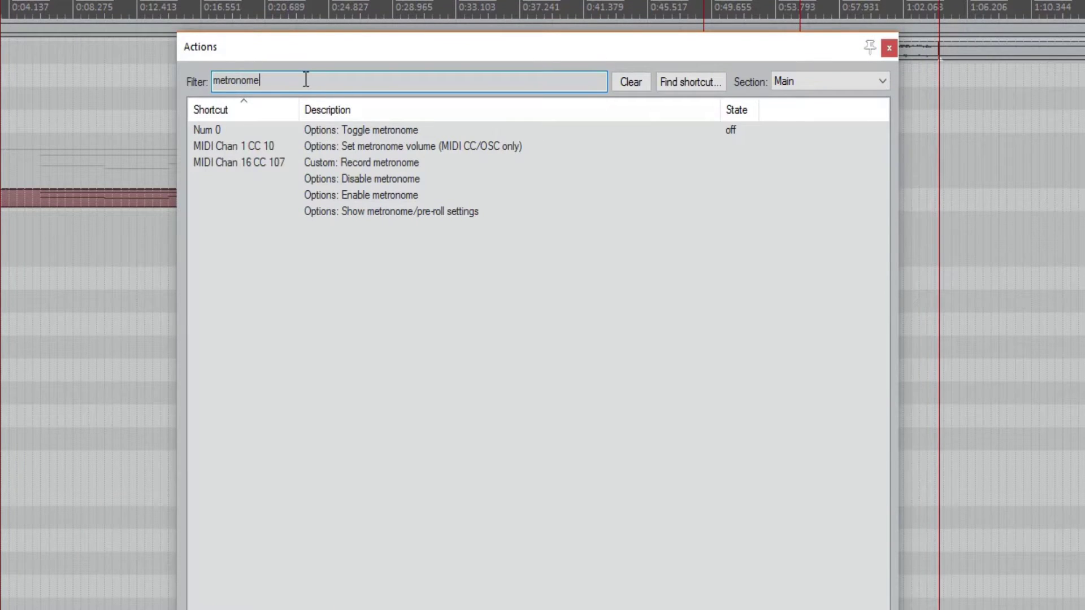
left_click(360, 132)
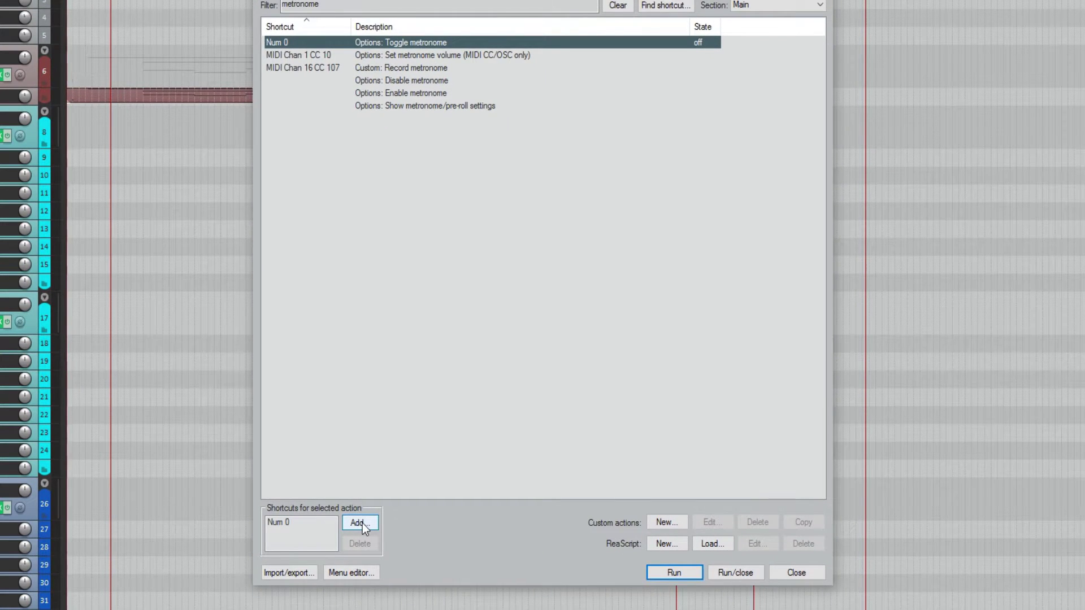
left_click(362, 524)
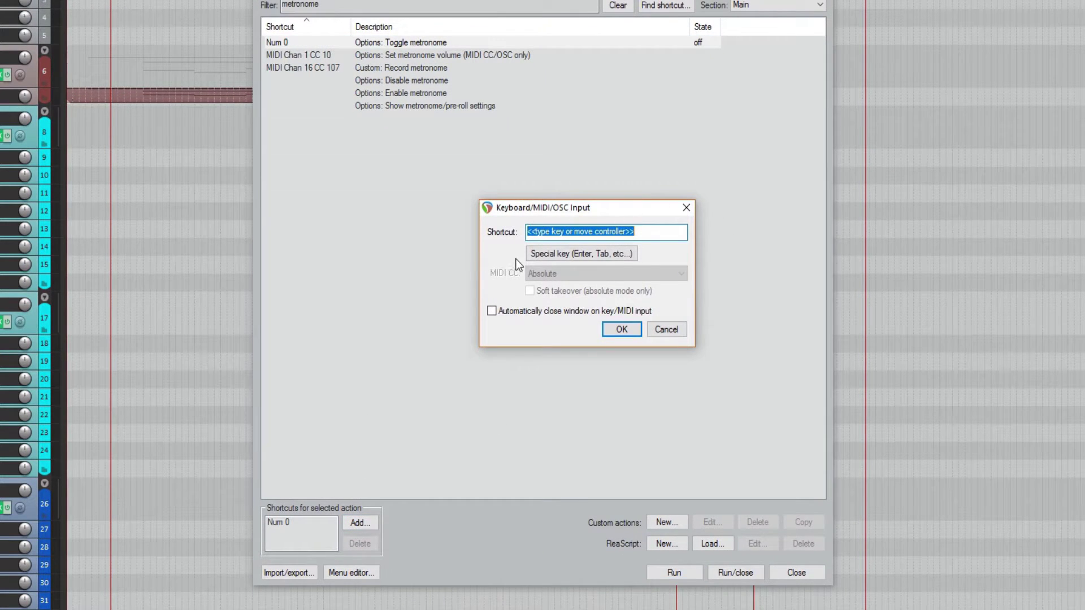
left_click(666, 330)
left_click(285, 45)
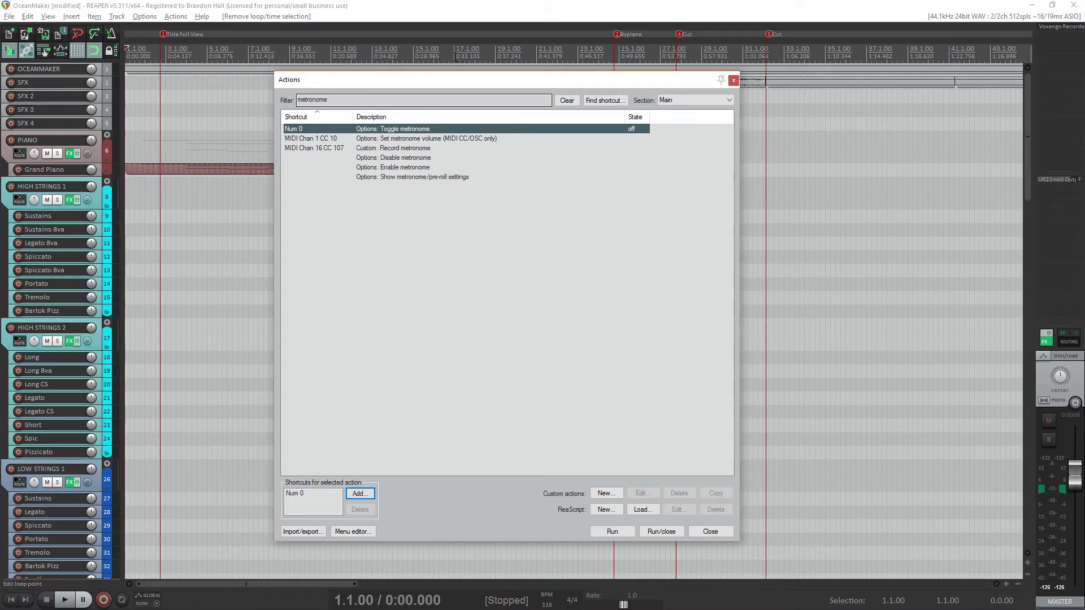
- Clear the filter to browse the full action list, then filter by "metronome" again and select Custom: Record metronome
left_click(566, 100)
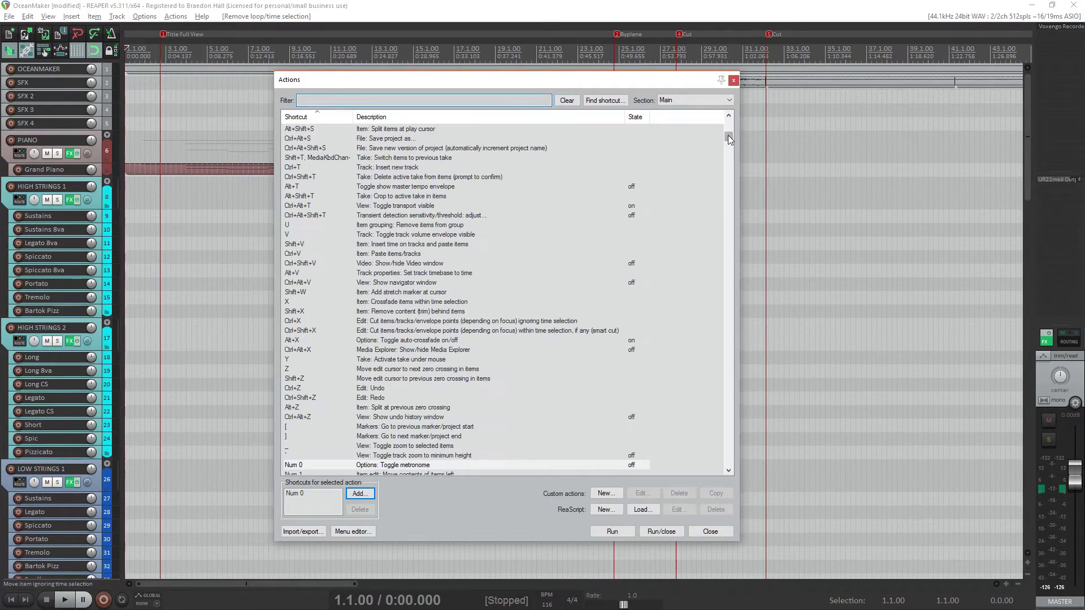
mouse_move(728, 136)
left_mouse_down()
mouse_move(706, 329)
mouse_move(723, 472)
mouse_move(718, 119)
left_mouse_up()
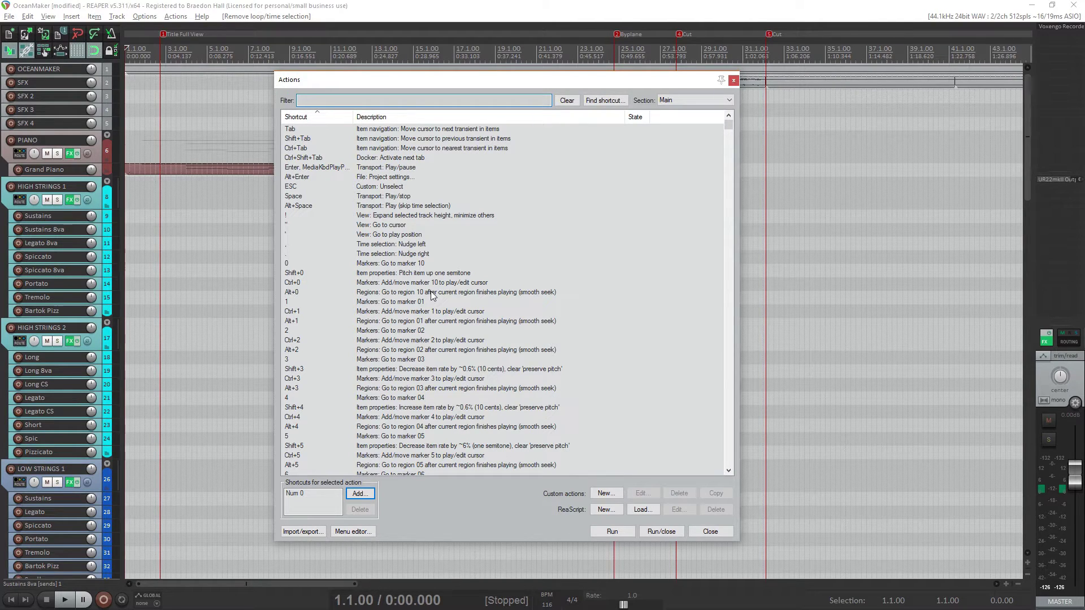
type("metronome")
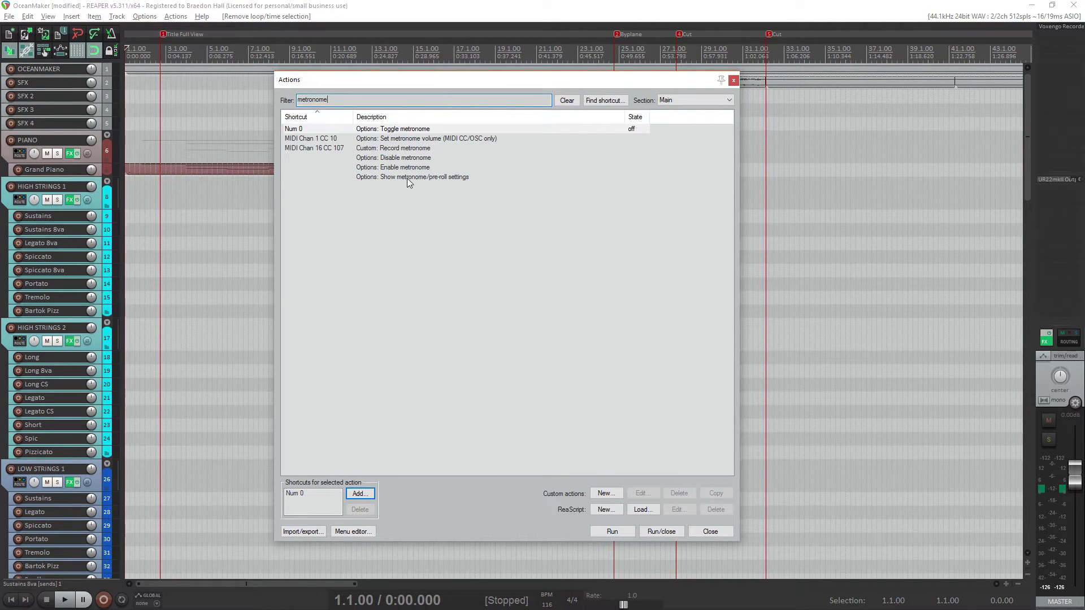
left_click(399, 148)
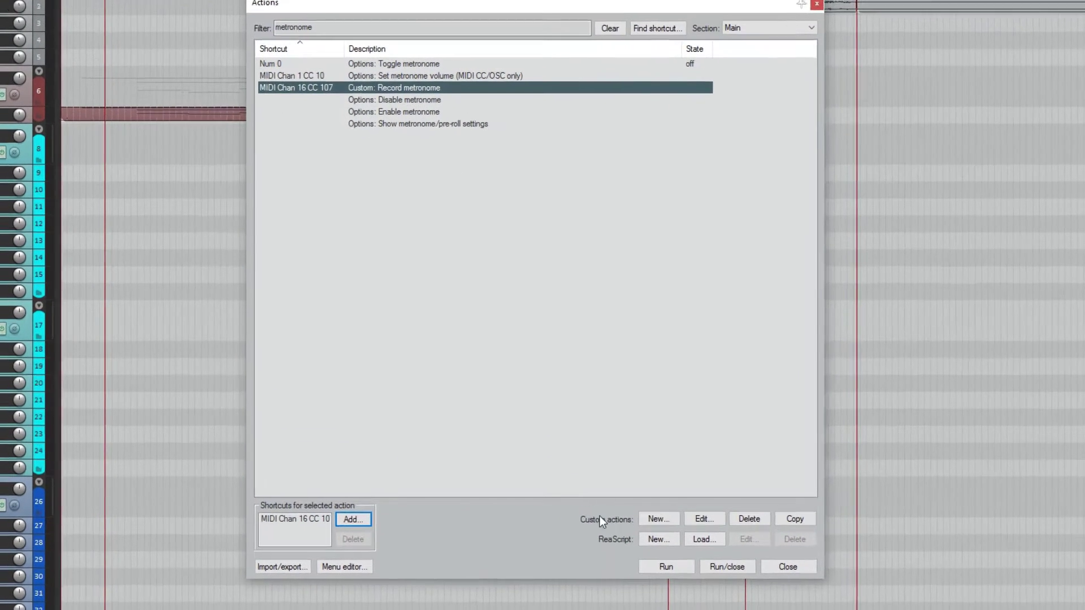
- Start a new custom action and add Options: Enable metronome as its first action
left_click(663, 524)
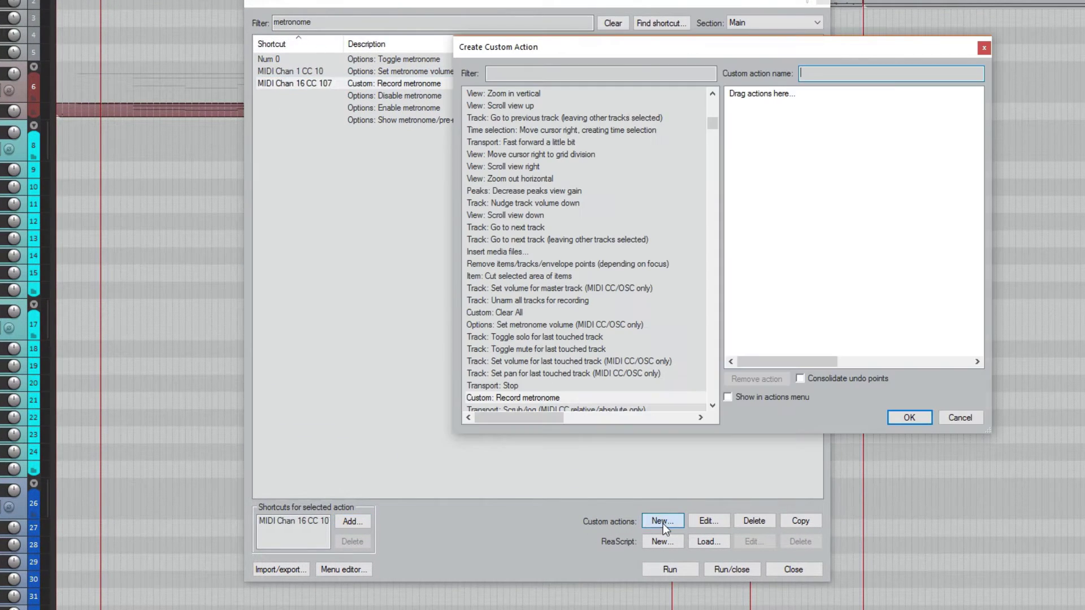
left_click(595, 78)
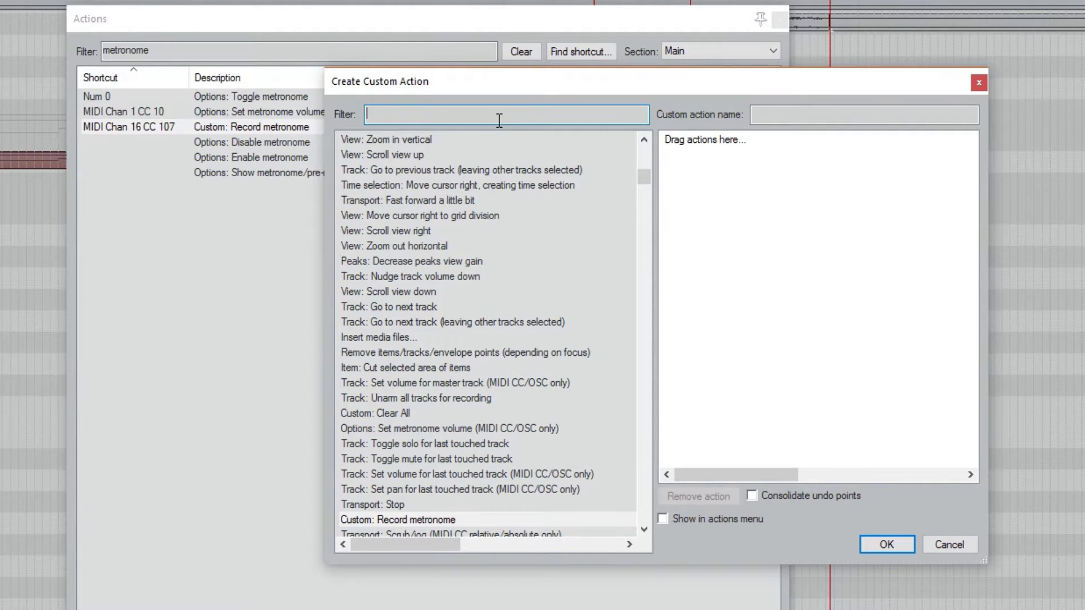
type("enable met")
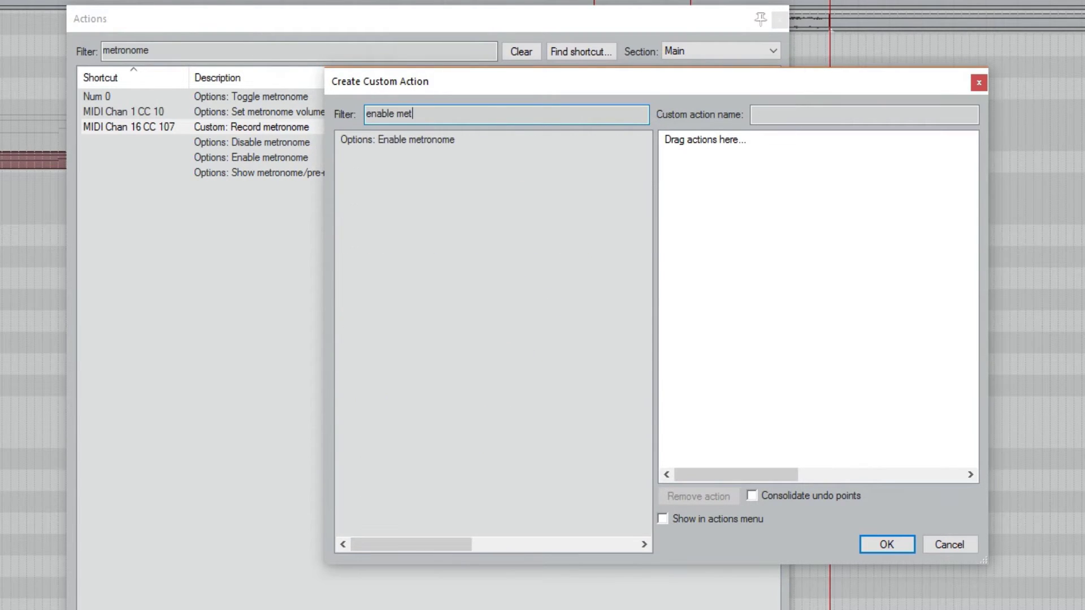
left_click_drag(402, 141, 744, 175)
- Find Transport: Record and add it to the custom action after Options: Enable metronome
left_click_drag(478, 115, 259, 121)
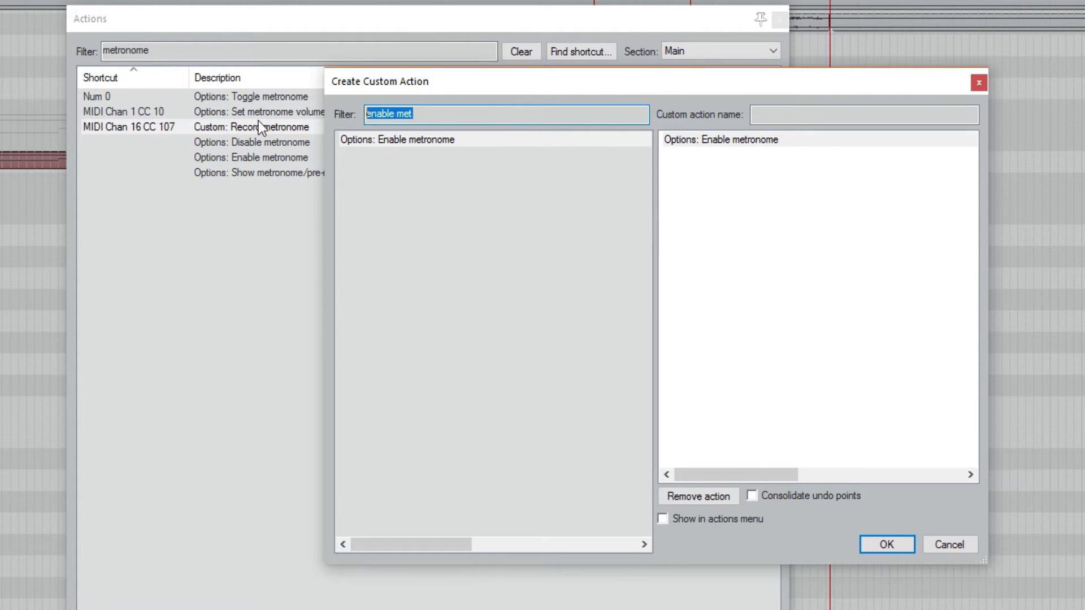
type("record")
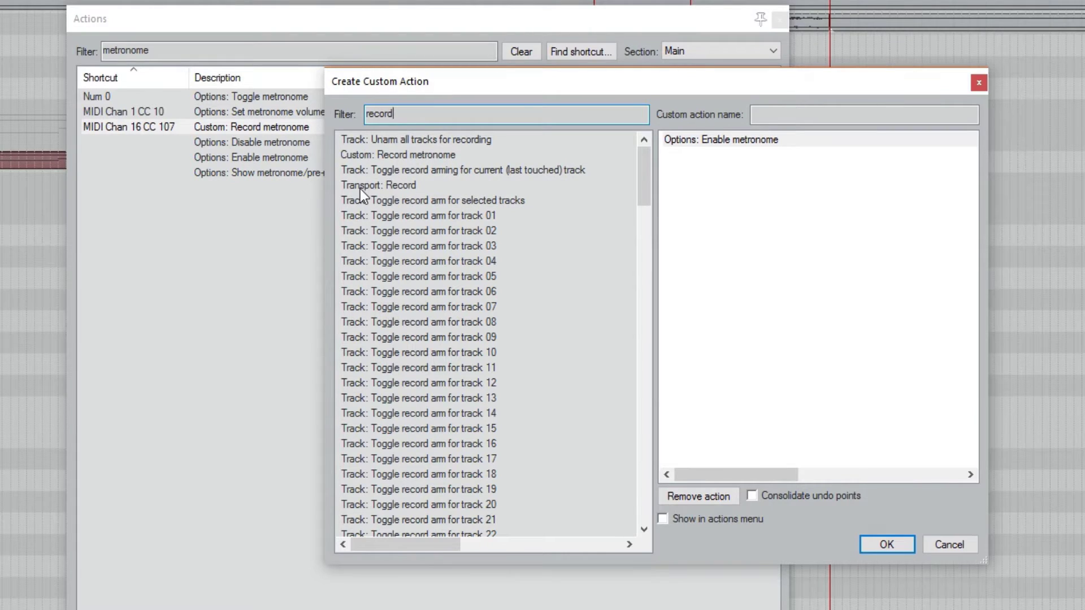
left_click(392, 187)
left_click_drag(598, 172, 757, 172)
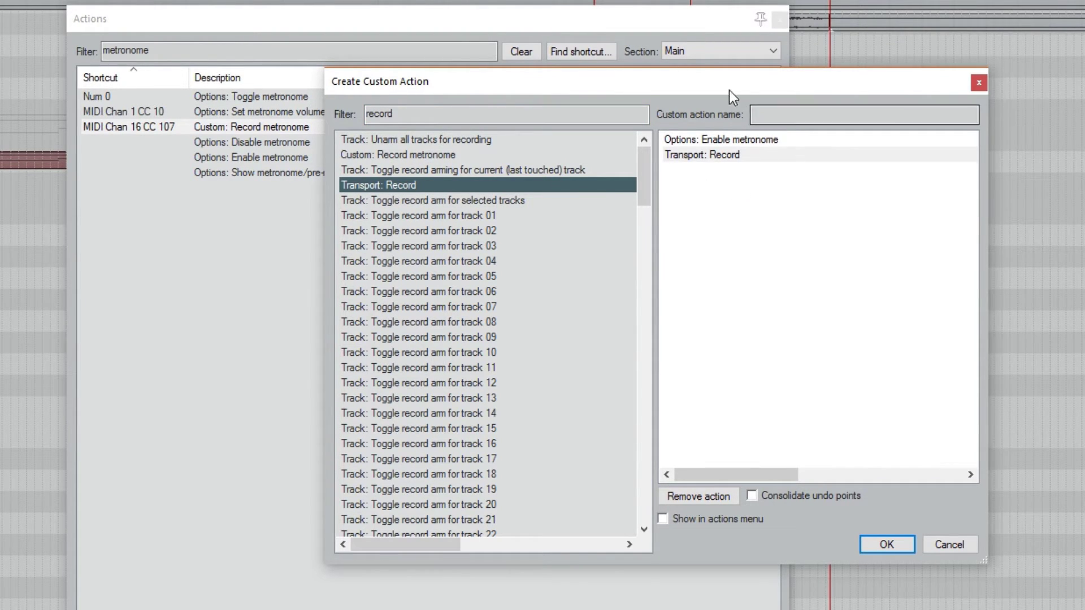
- Name the custom action "record" and save it
left_click(781, 119)
type("record")
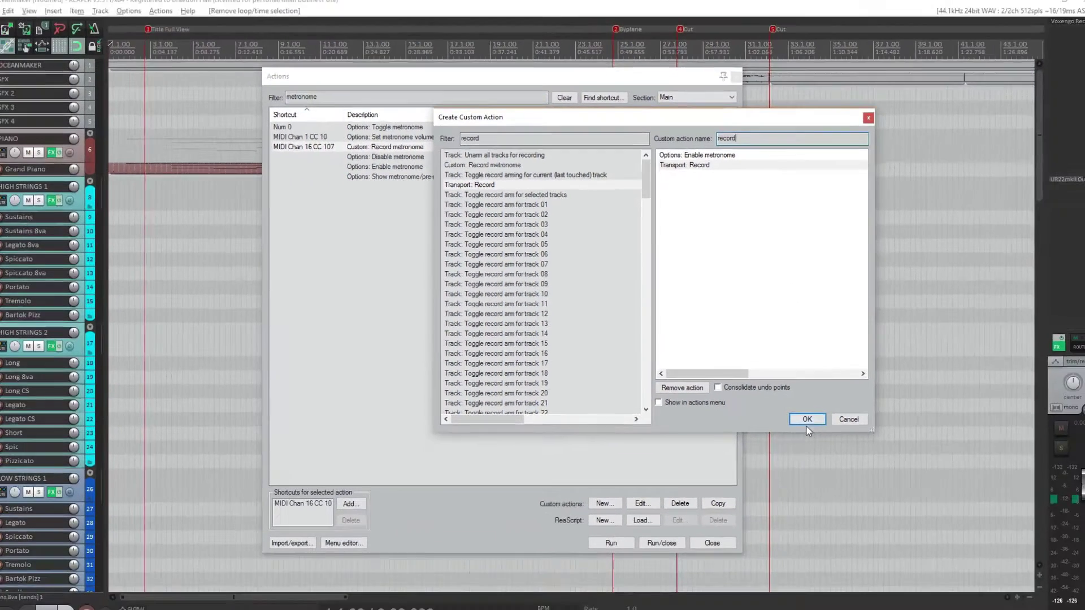
left_click(886, 544)
- Filter the action list by "record", open a new shortcut assignment for Custom: record, and cancel it
double_click(311, 100)
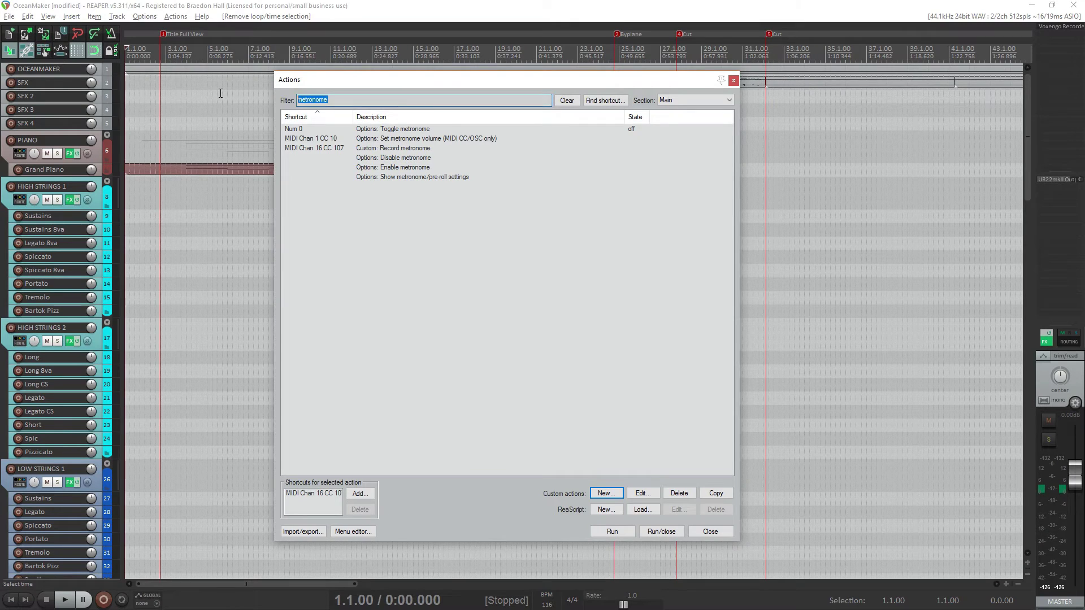
type("record")
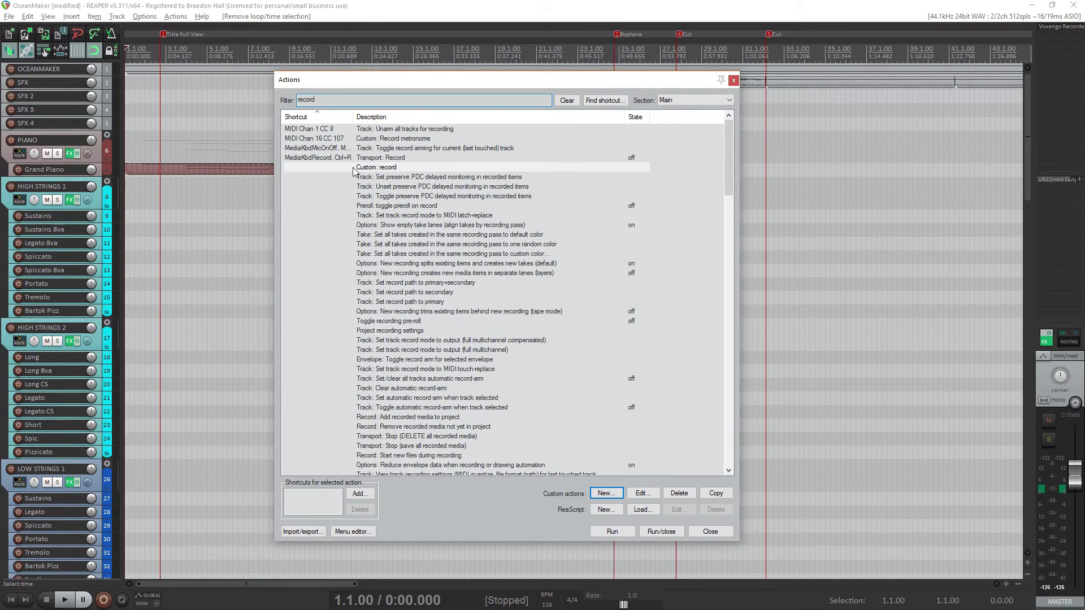
left_click(376, 168)
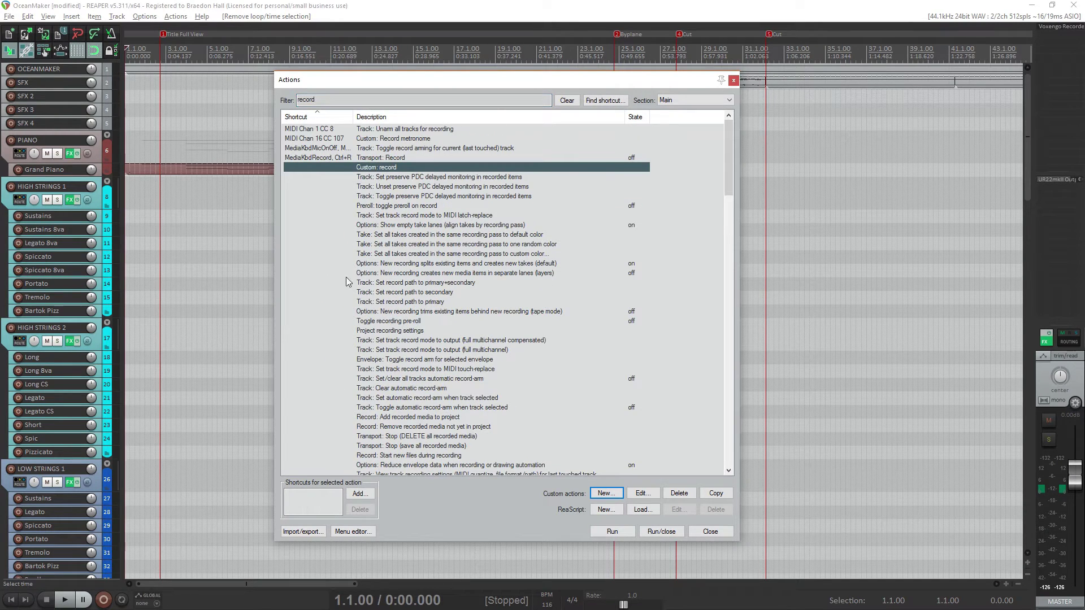
left_click(357, 495)
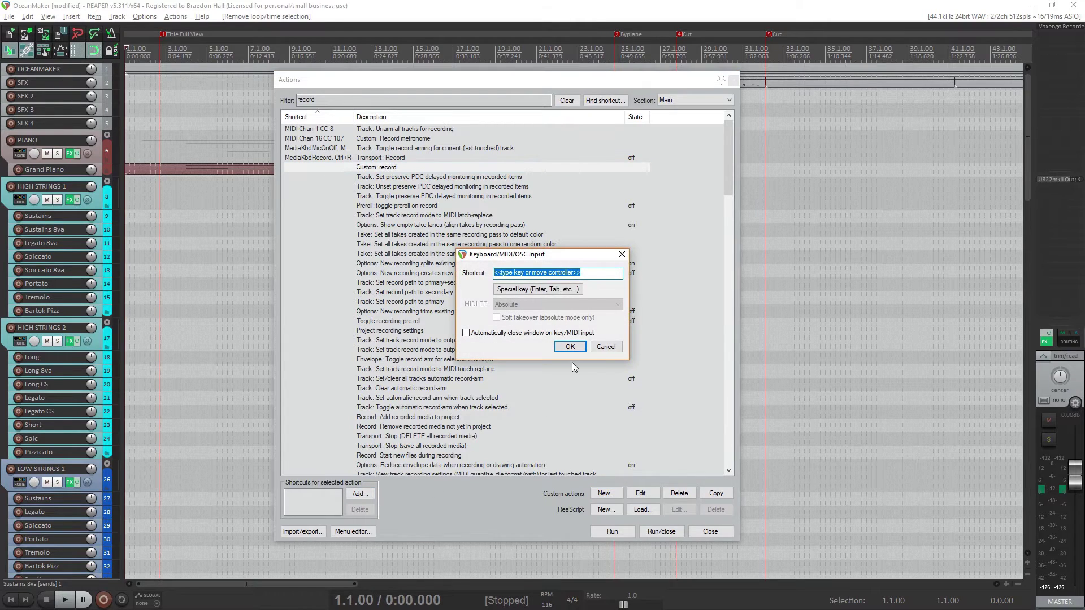
left_click(604, 347)
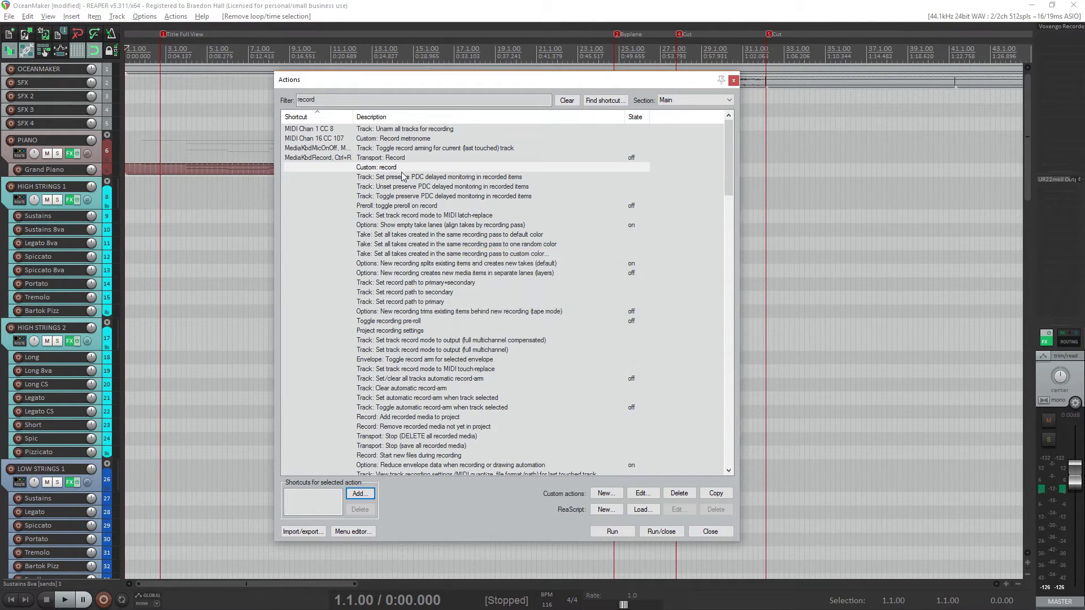
- Delete the custom action "record" and select Transport: Record
left_click(681, 501)
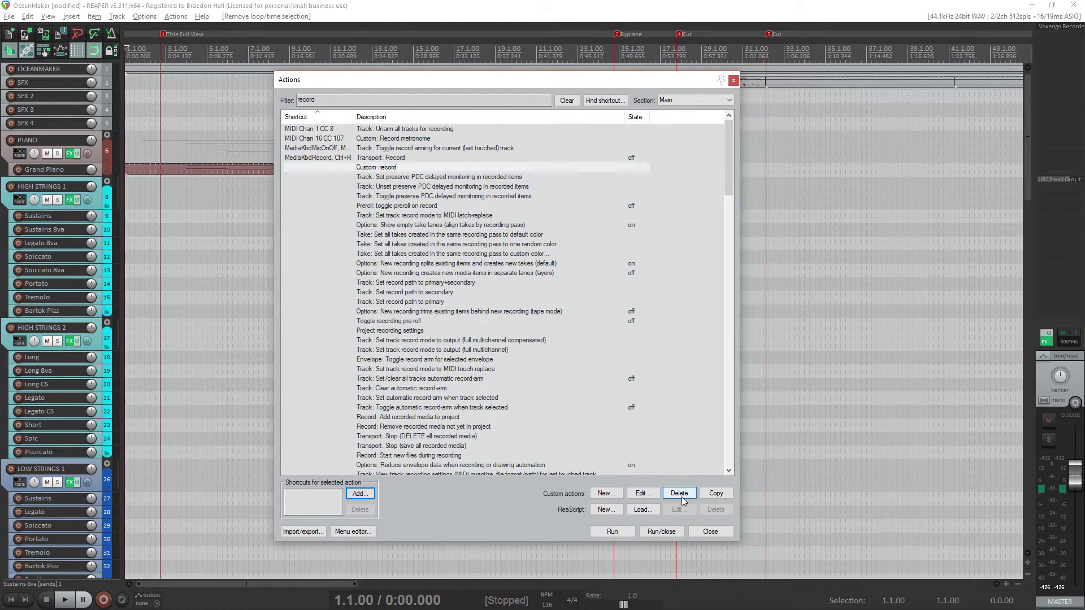
left_click(393, 159)
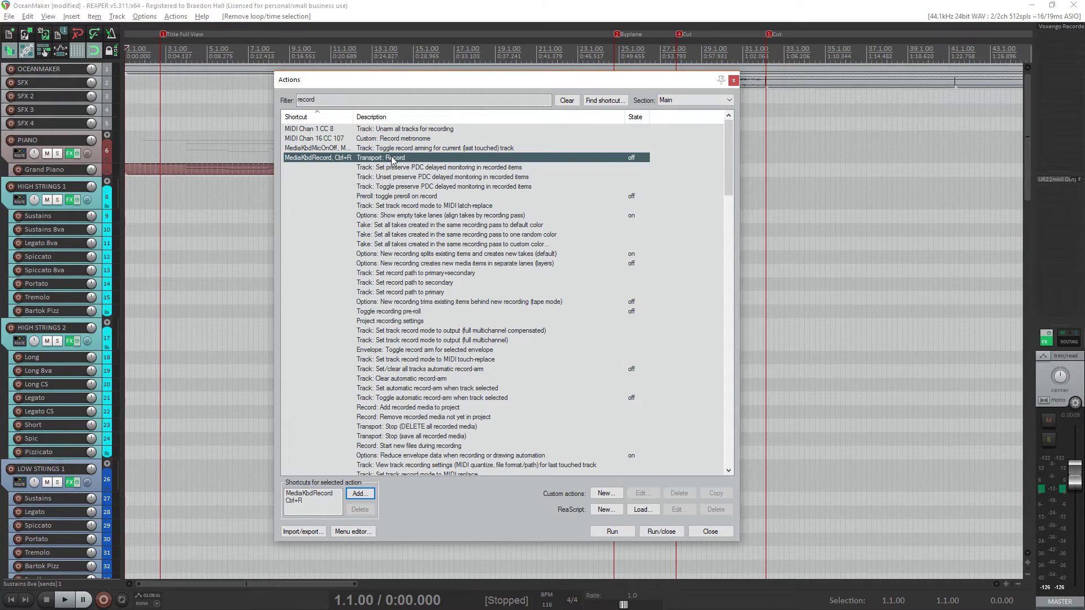
- Filter the actions by "metronome" and select Options: Set metronome volume (MIDI CC/OSC only) to examine its assigned controller
left_click_drag(363, 101, 166, 108)
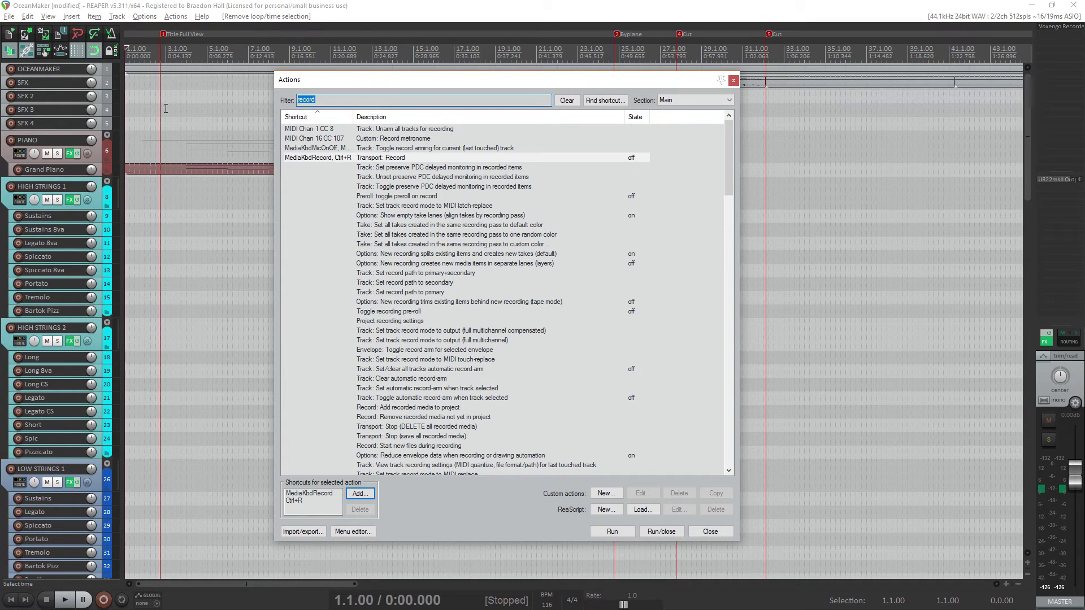
type("metronome")
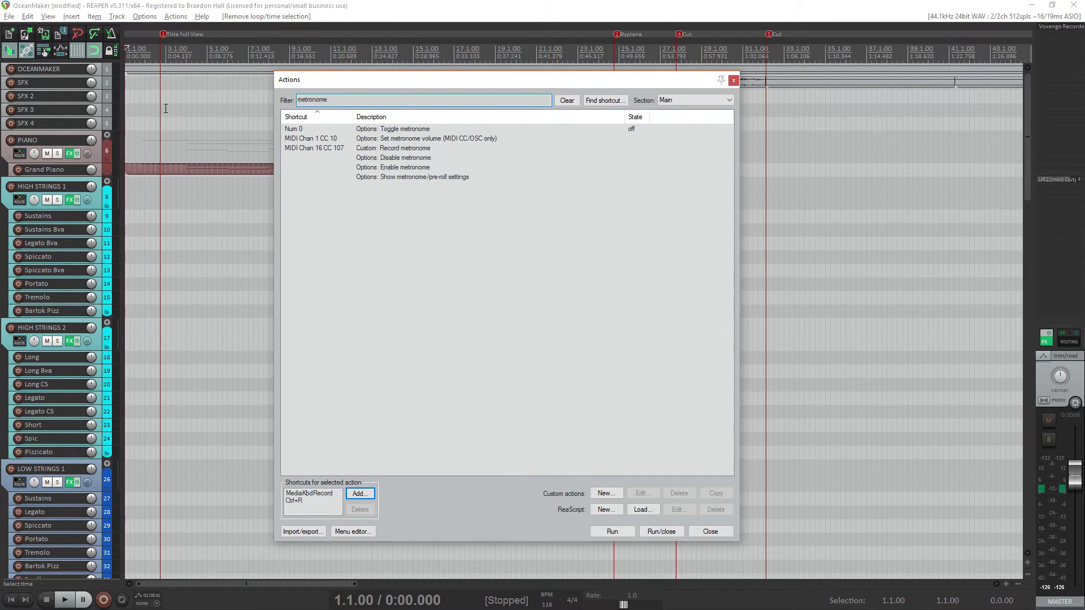
left_click(393, 142)
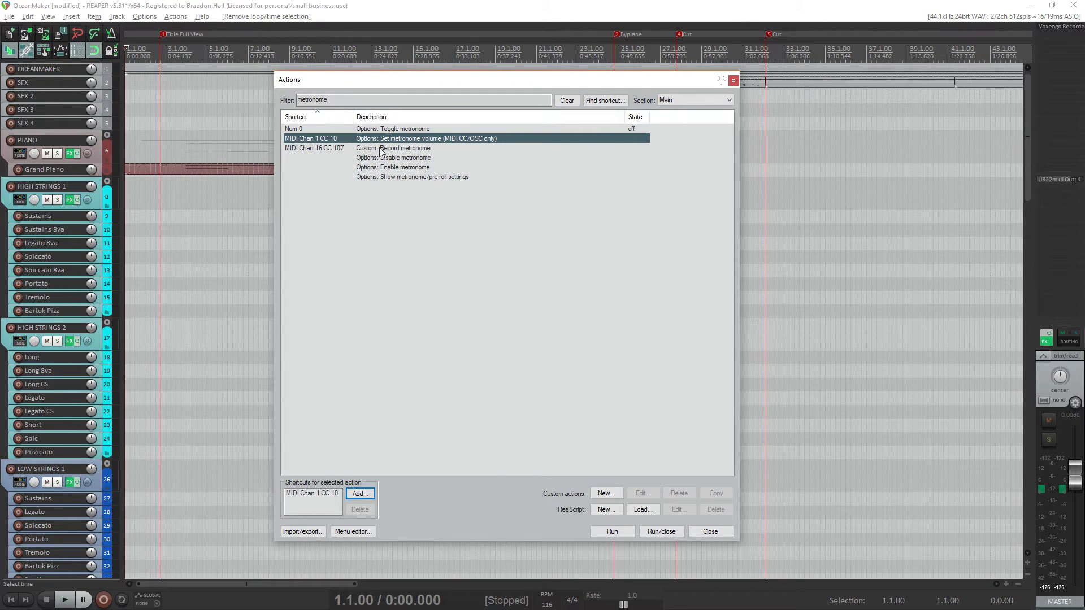
- Clear the action filter and close the action list
double_click(370, 101)
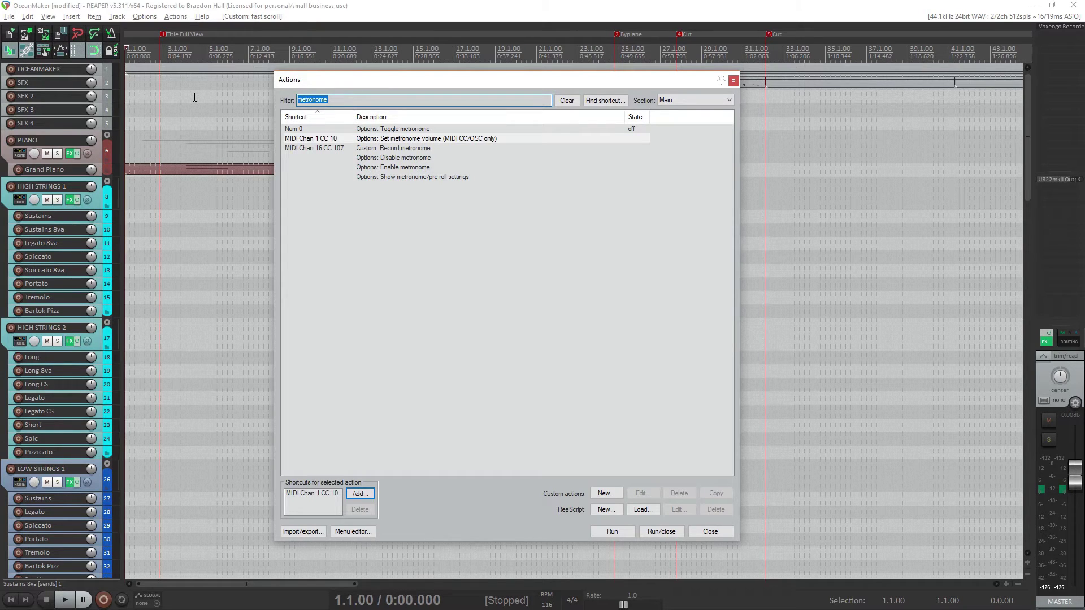
key("BackSpace")
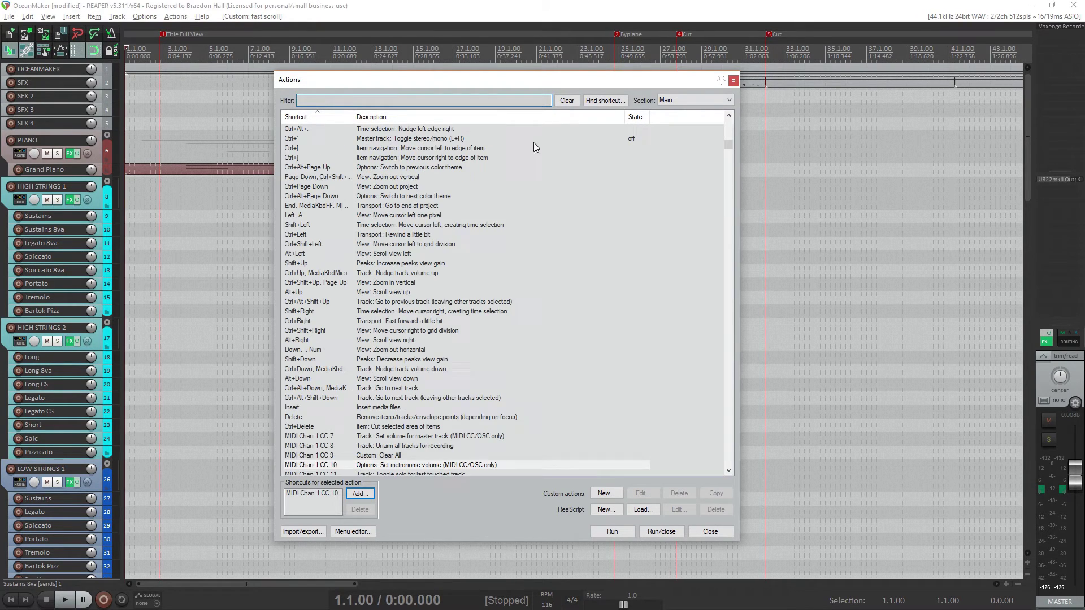
left_click(734, 81)
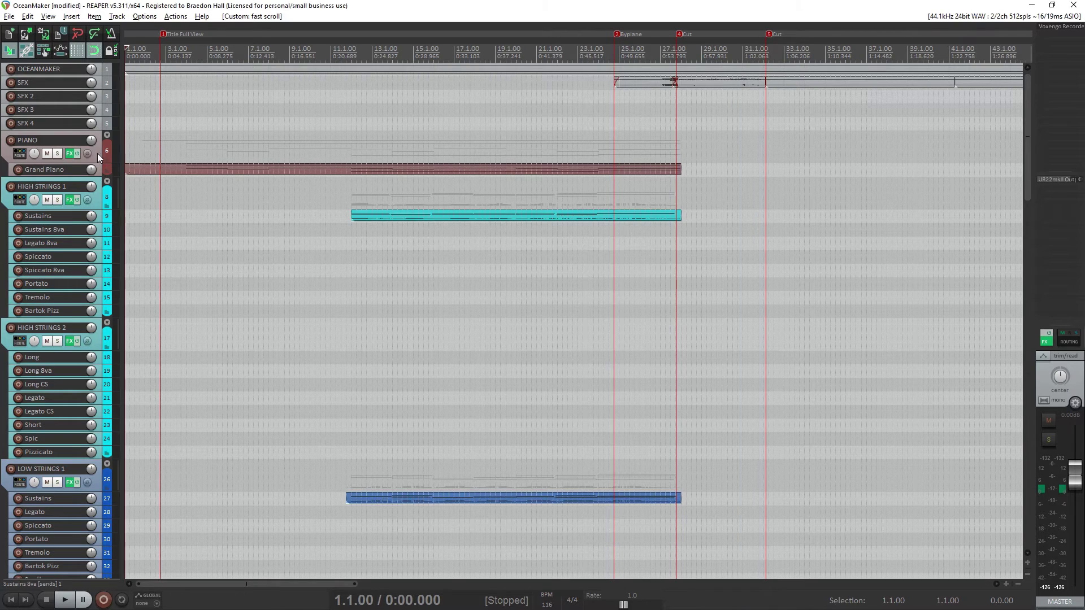
- Scroll through the whole track list and back to the first track to test the fast scroll action
scroll(5, 160, "down", 10)
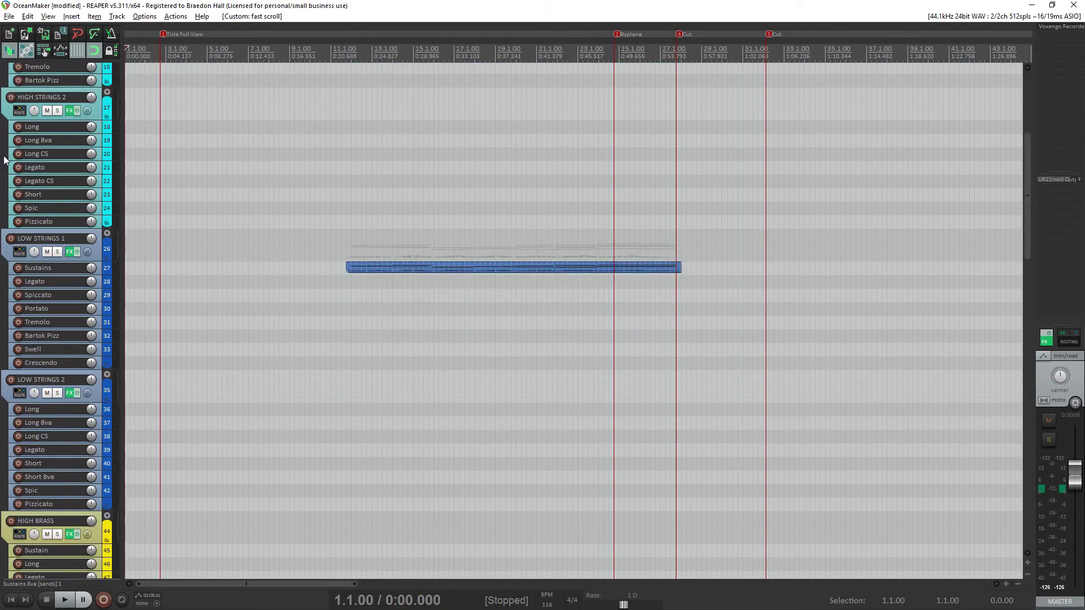
scroll(5, 157, "down", 12)
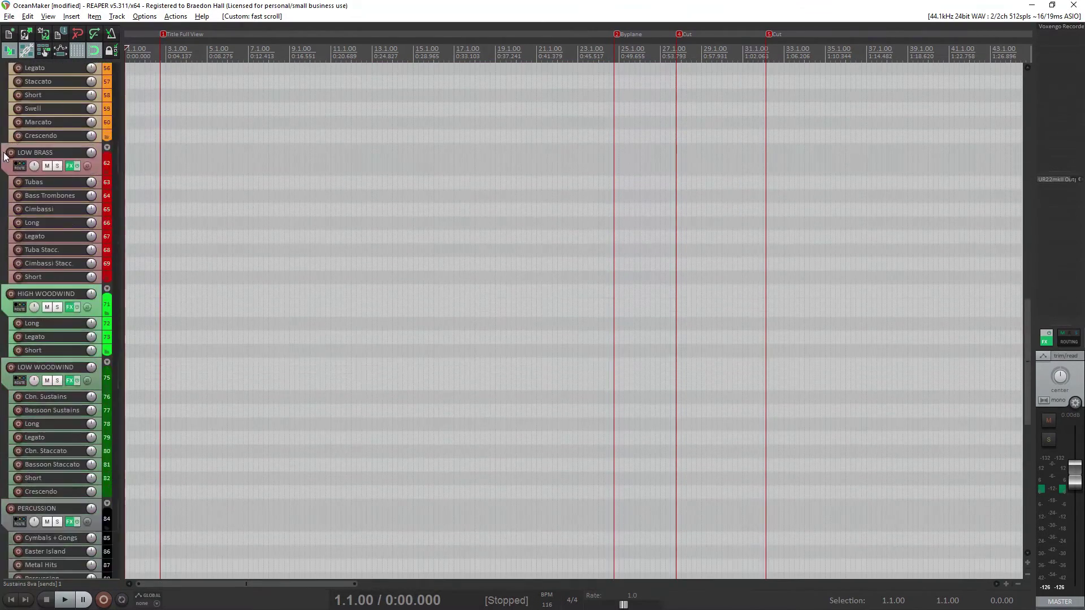
scroll(4, 157, "up", 12)
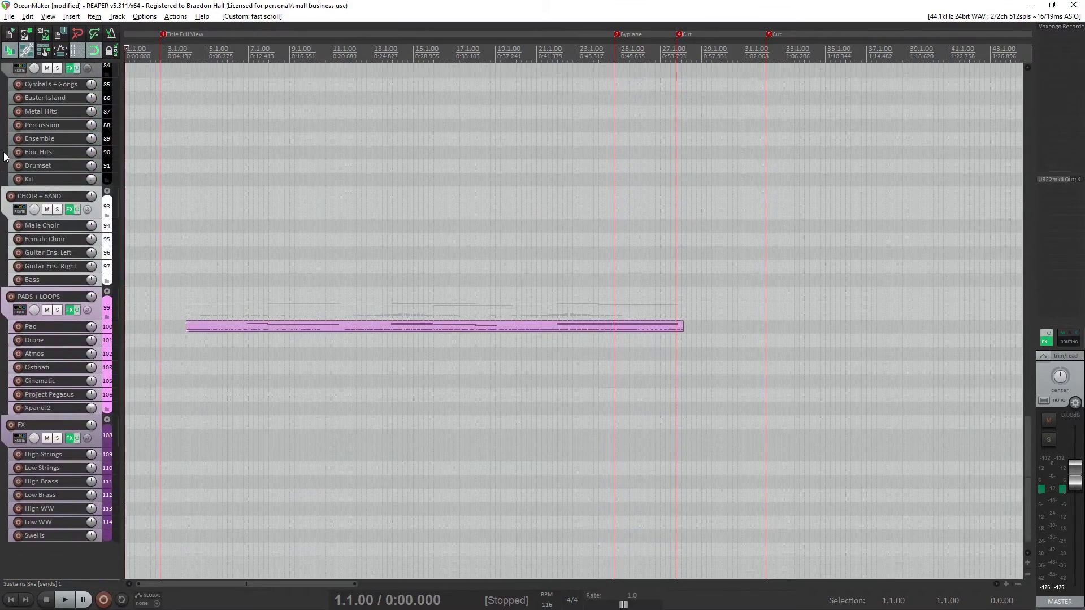
scroll(5, 157, "up", 10)
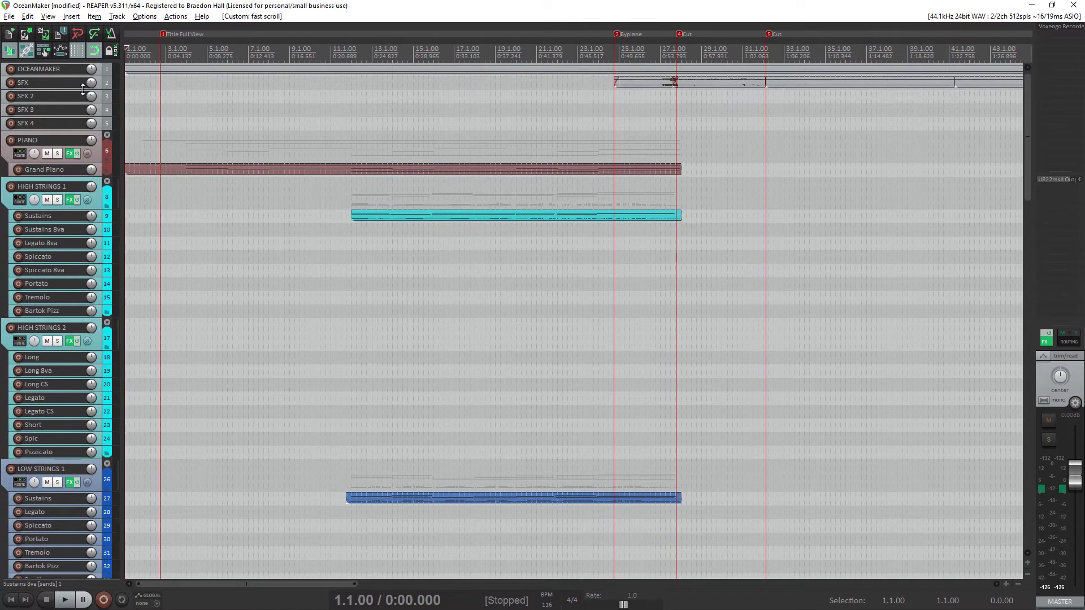
- Open the action list, start a new custom action and filter its available actions by "mousewheel"
left_click(177, 17)
left_click(195, 26)
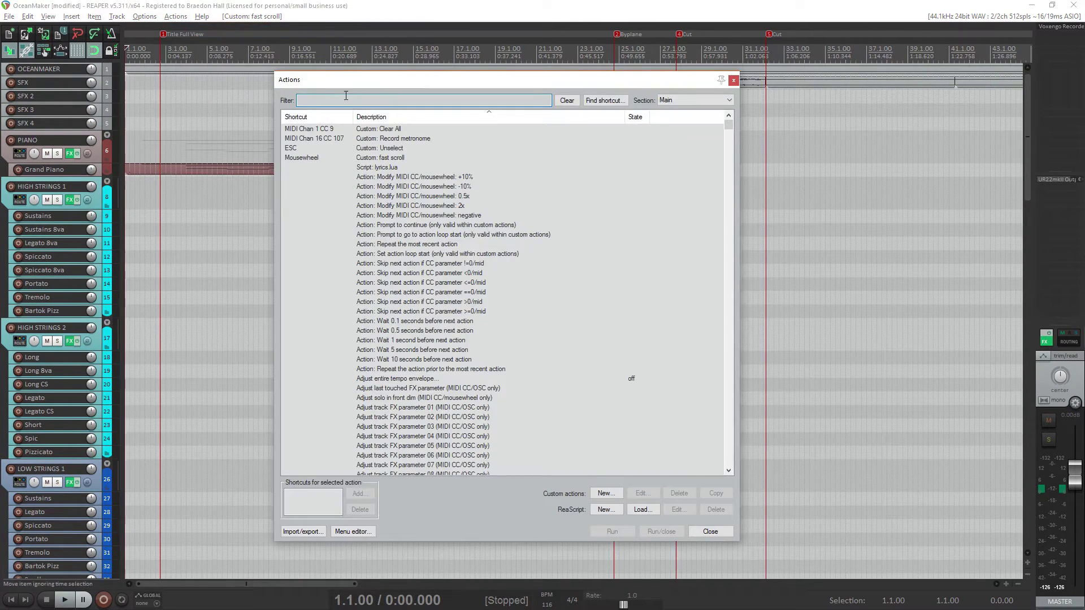
left_click(607, 493)
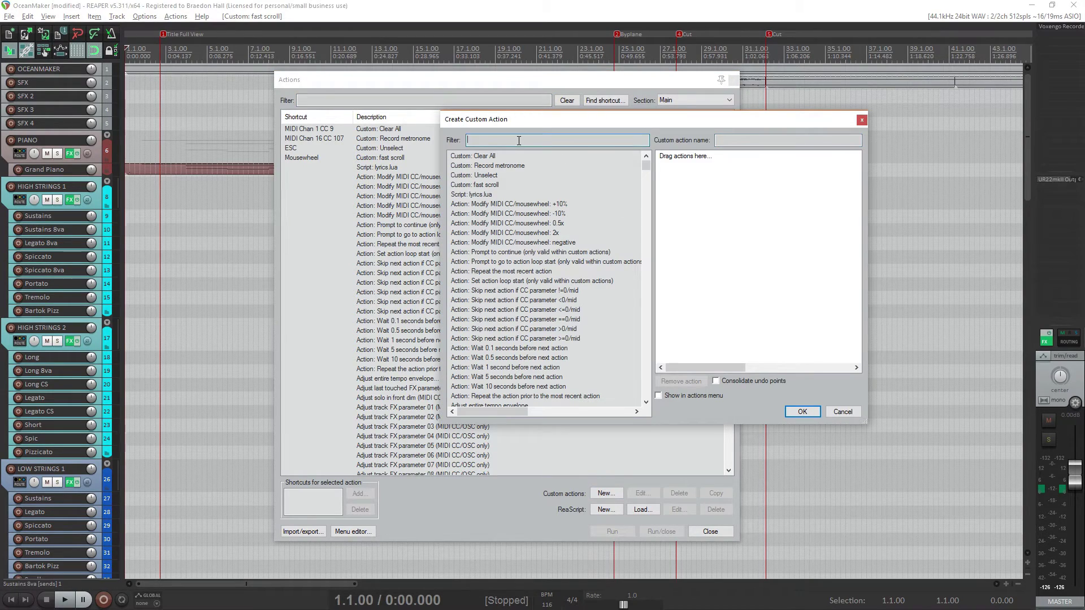
type("mousewheel")
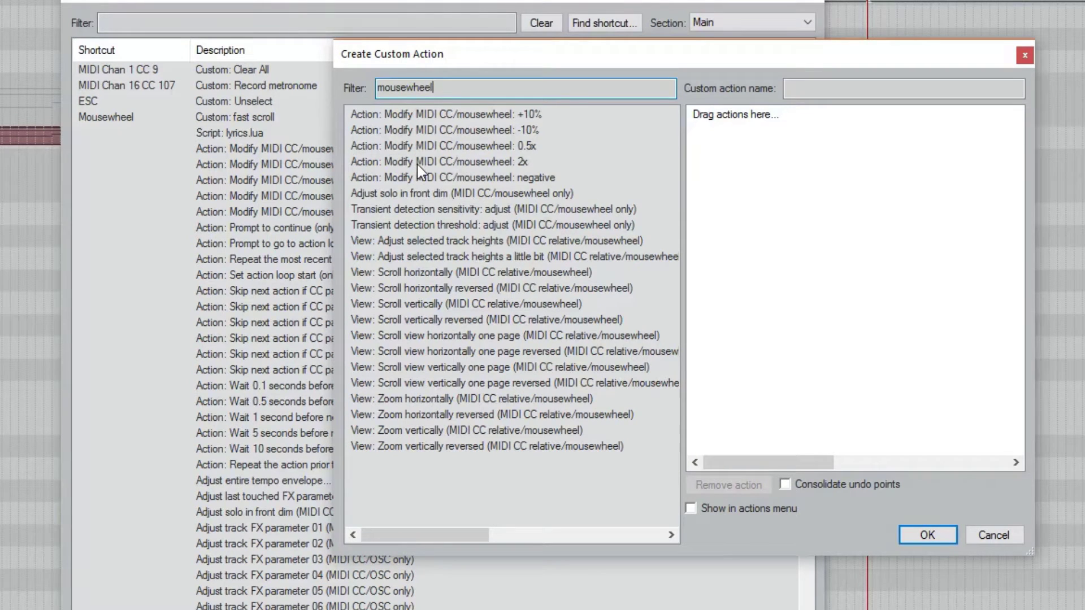
- Add "Action: Modify MIDI CC/mousewheel: 2x" twice and "View: Scroll vertically (MIDI CC relative/mousewheel)" to the custom action, and cancel it
left_click(491, 163)
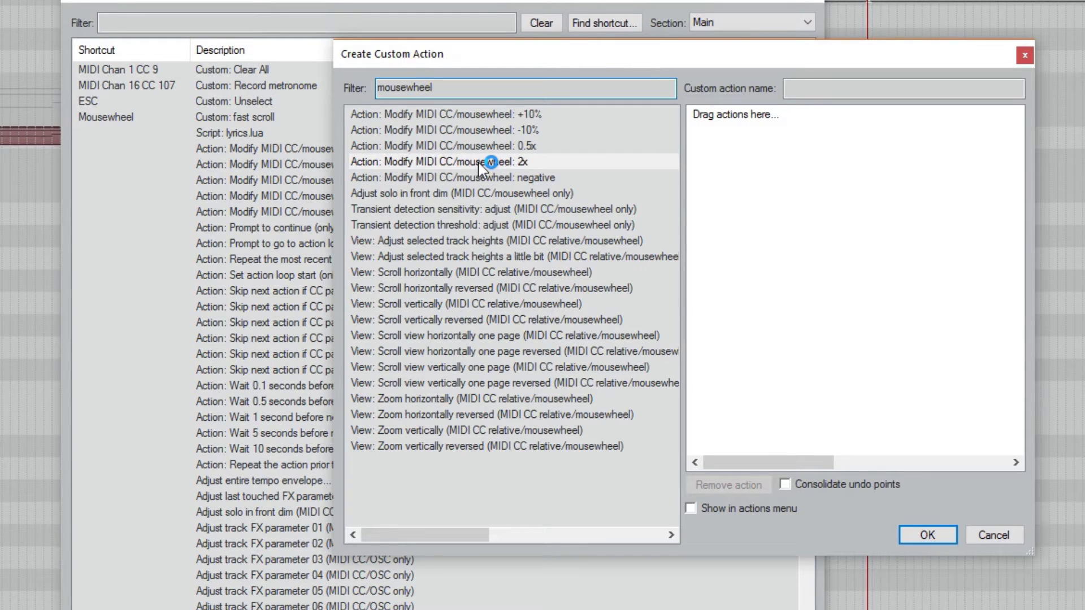
left_click_drag(578, 173, 785, 128)
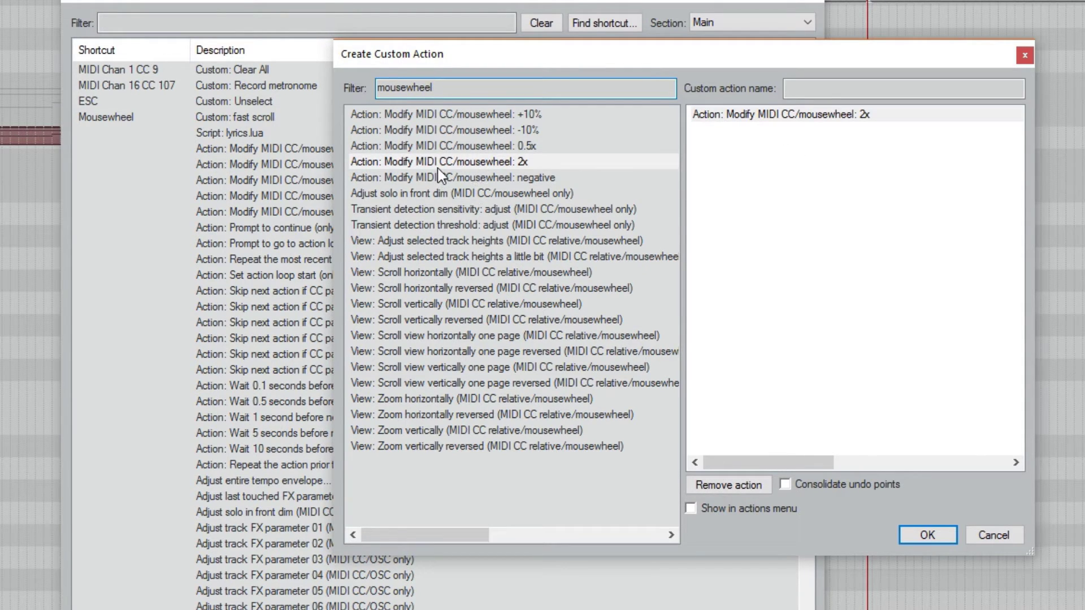
left_click_drag(440, 162, 825, 151)
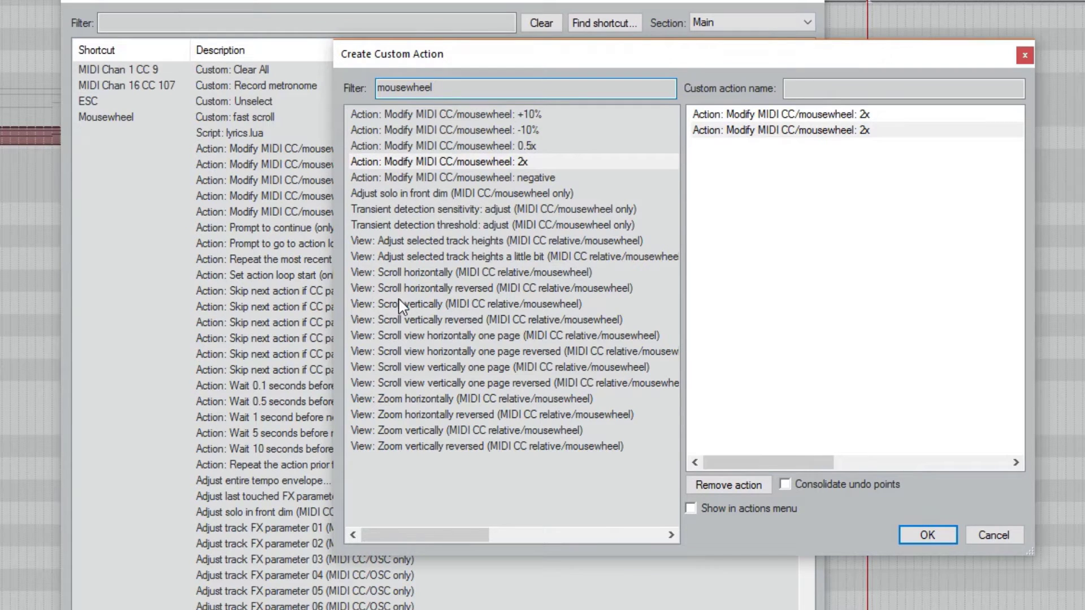
left_click_drag(399, 303, 763, 154)
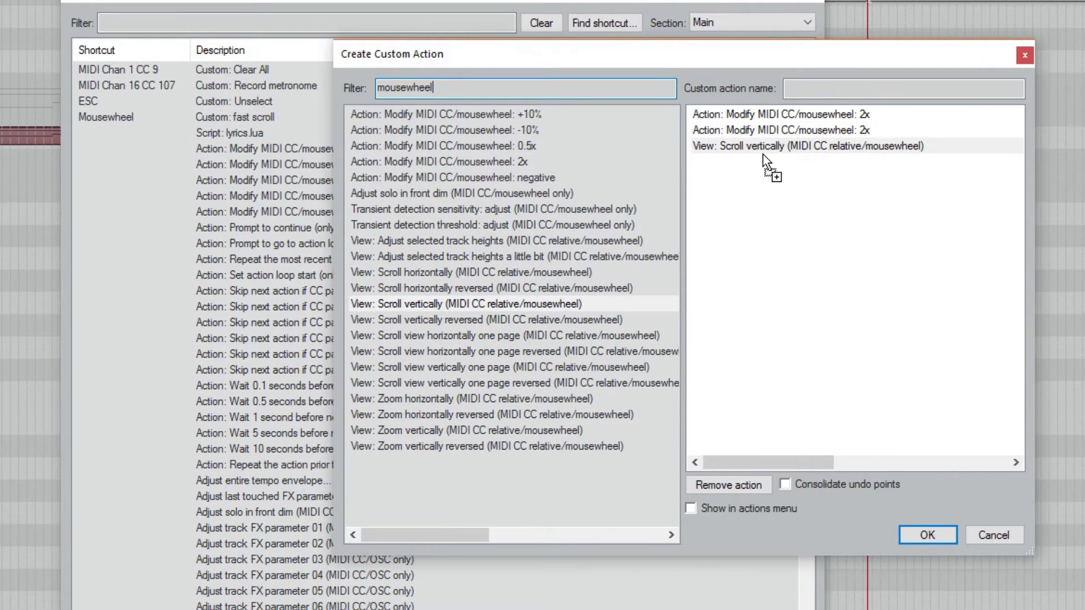
left_click(843, 91)
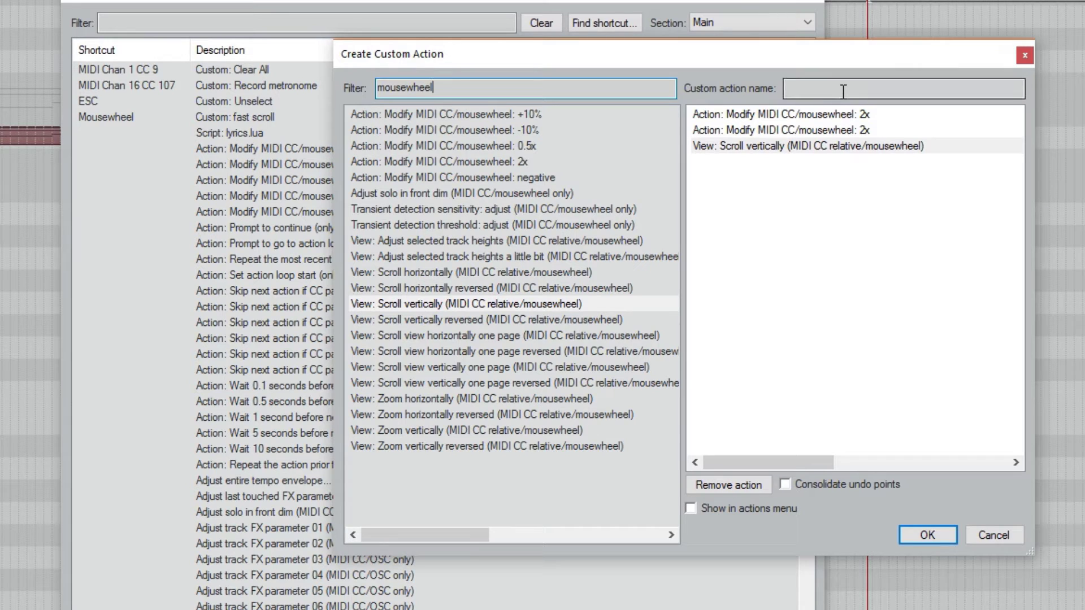
left_click(987, 534)
- Open a new shortcut assignment for Custom: fast scroll, cancel it and close the action list
left_click(246, 116)
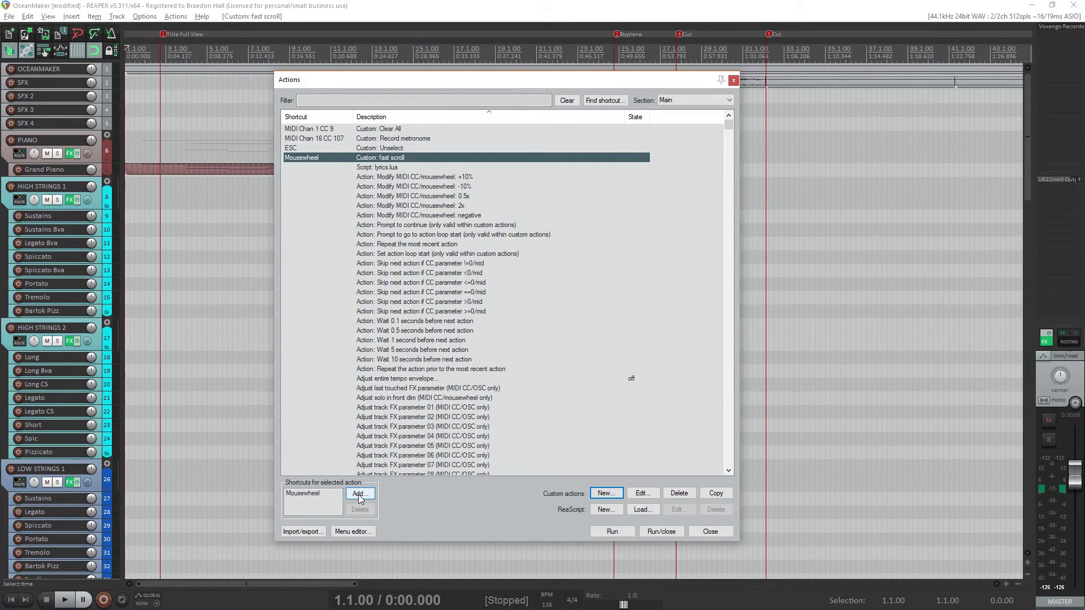
left_click(360, 494)
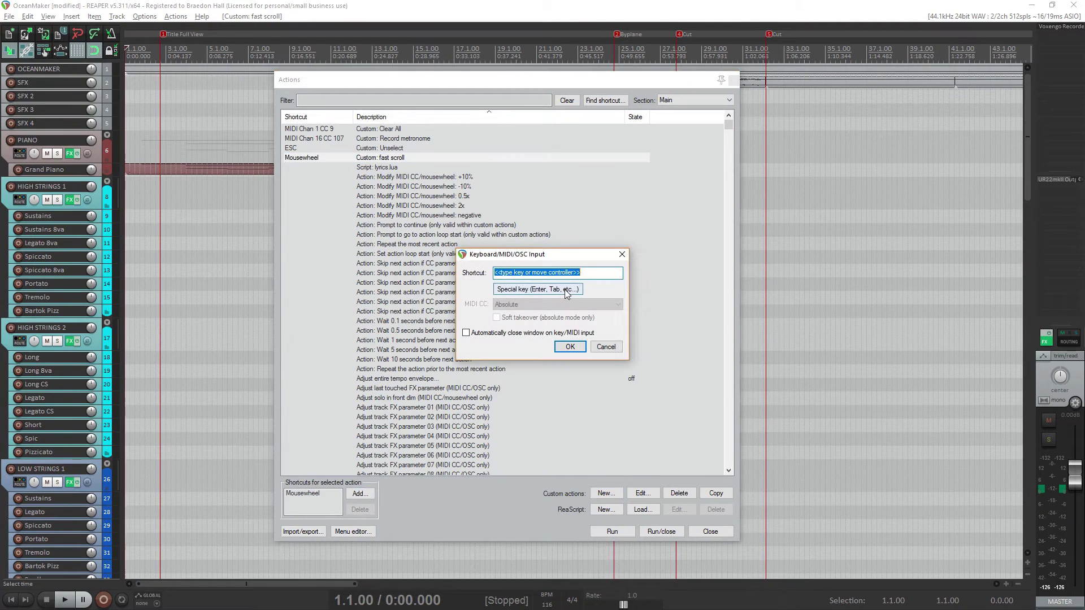
left_click(607, 348)
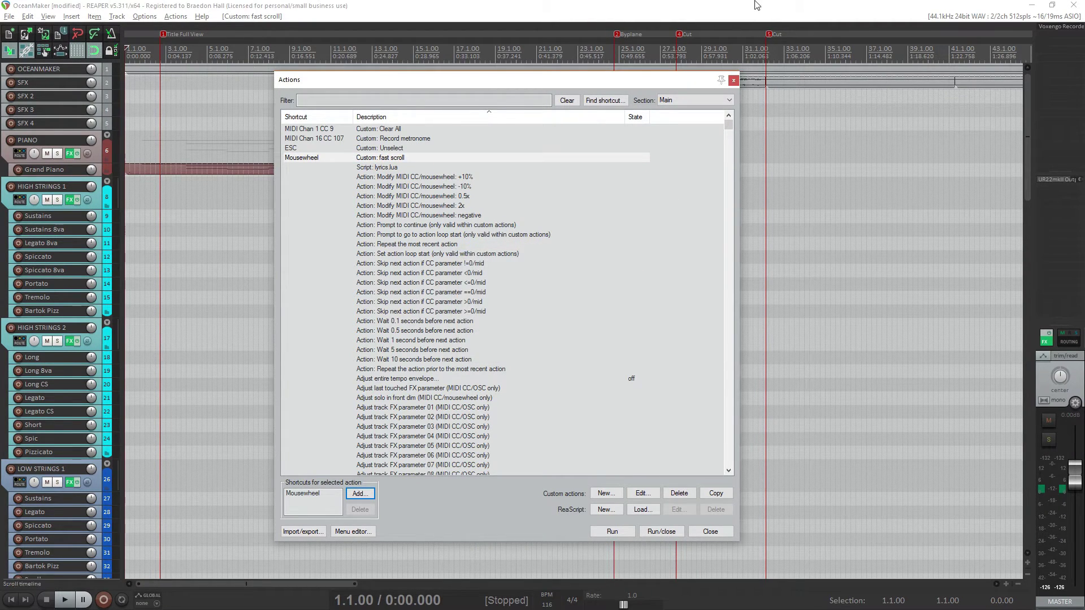
left_click(733, 81)
- Scroll repeatedly down and up through the tracks to check the speed of the mousewheel scrolling
scroll(584, 182, "down", 10)
scroll(584, 182, "down", 6)
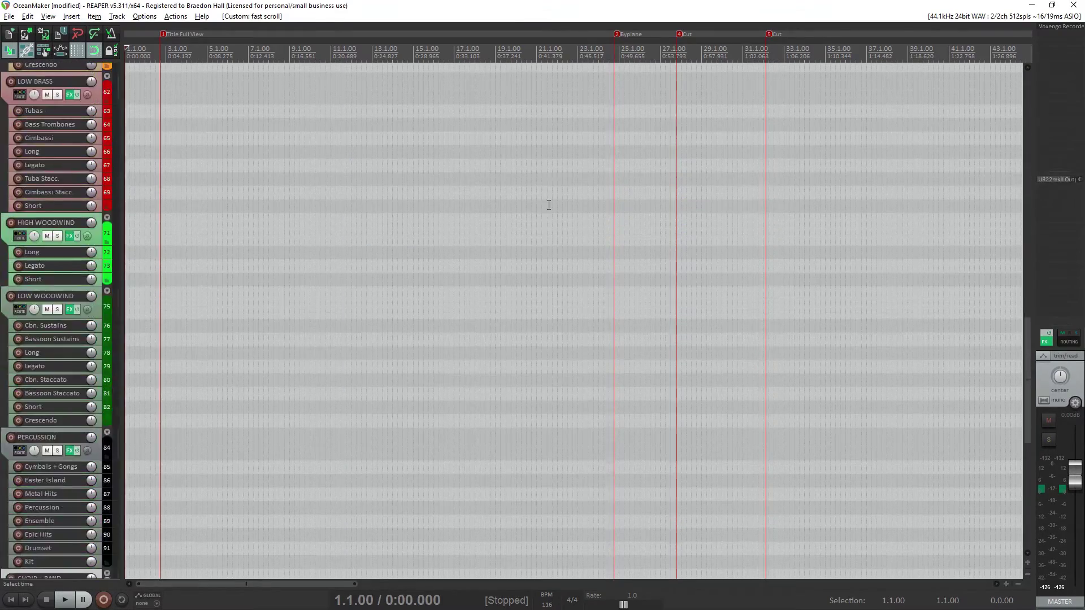
scroll(259, 422, "up", 16)
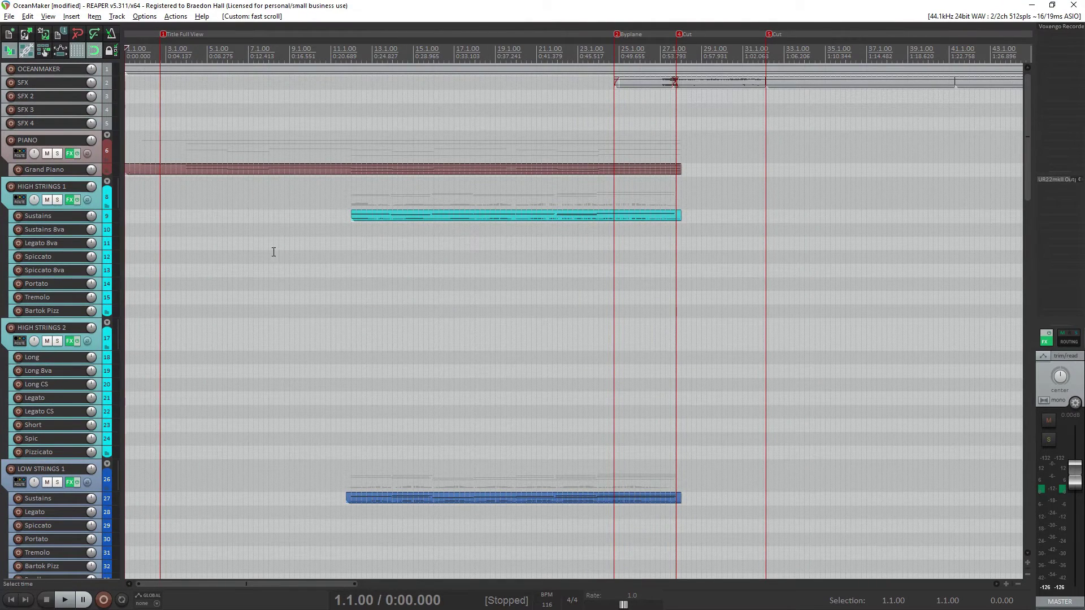
scroll(10, 218, "down", 18)
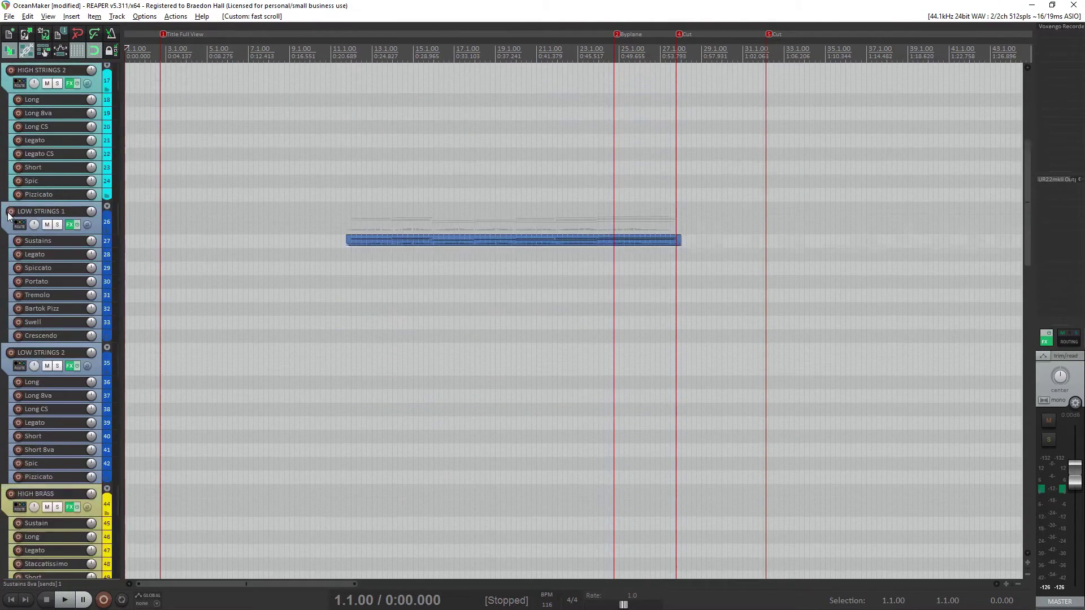
scroll(10, 217, "up", 15)
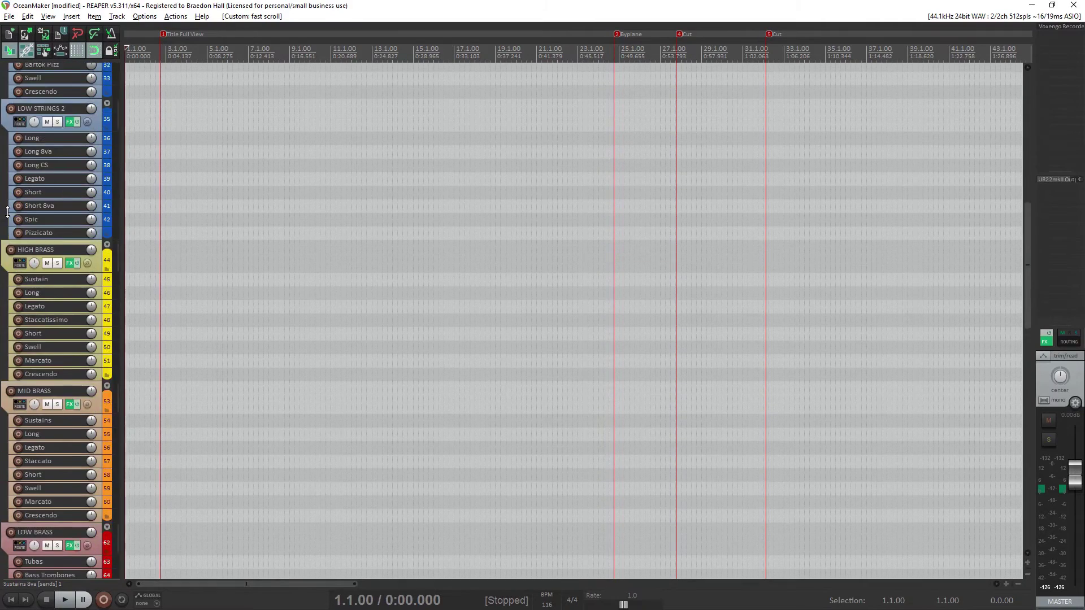
scroll(506, 228, "up", 2)
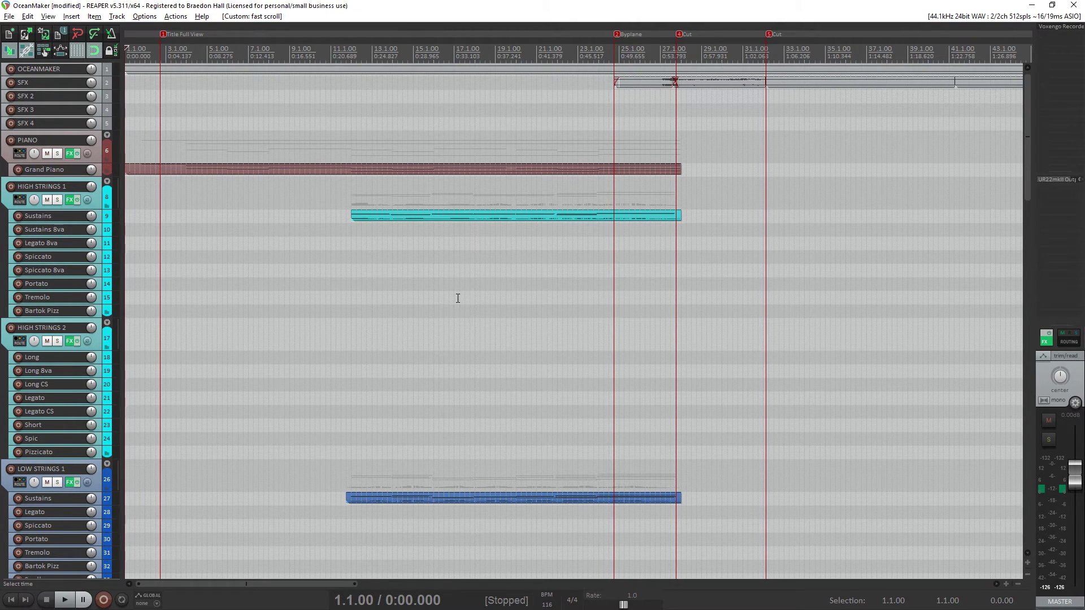
- Insert a new MIDI item on the Tremolo track at 11.4.00 and extend its end
left_click(350, 303)
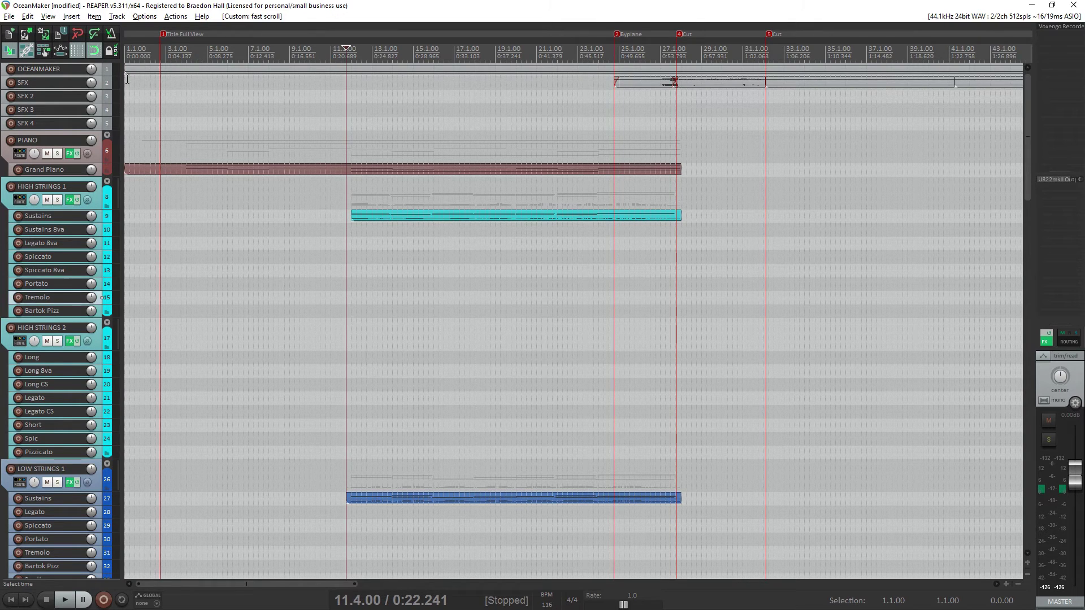
left_click(72, 17)
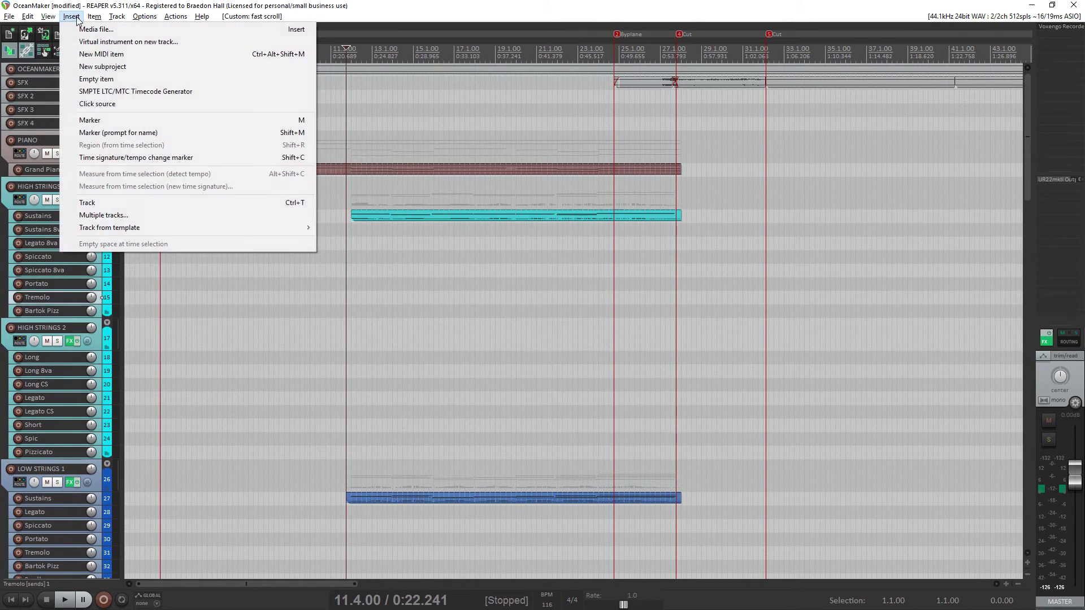
left_click(92, 54)
left_click_drag(348, 297, 423, 297)
- Try to extend the new Tremolo item in the MIDI editor, and delete the item from the arrangement
double_click(418, 294)
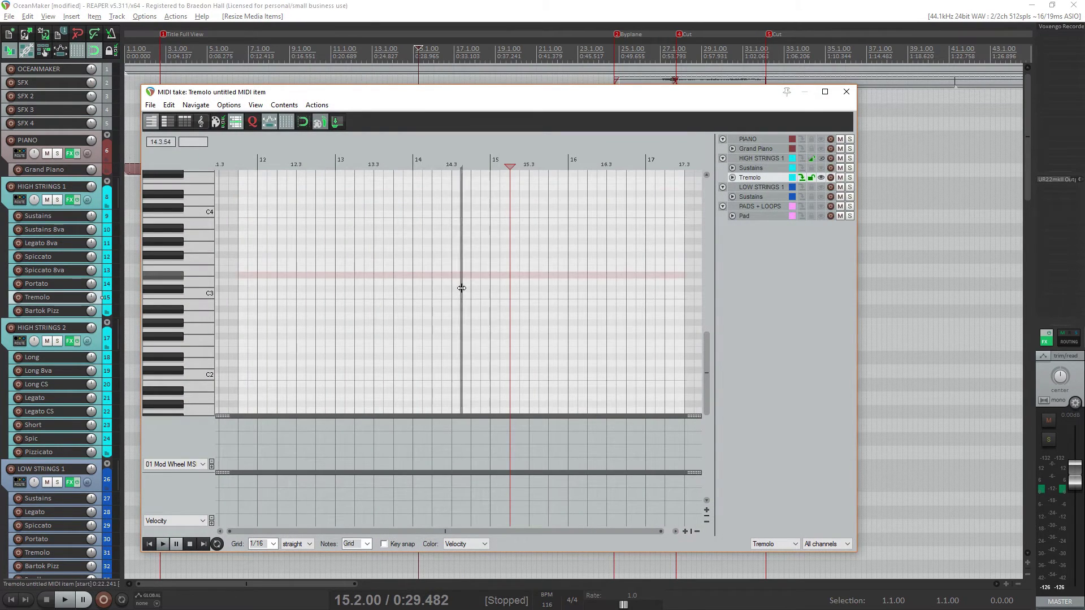
left_click_drag(462, 288, 568, 288)
left_click(846, 91)
left_click_drag(334, 271, 518, 343)
key("Delete")
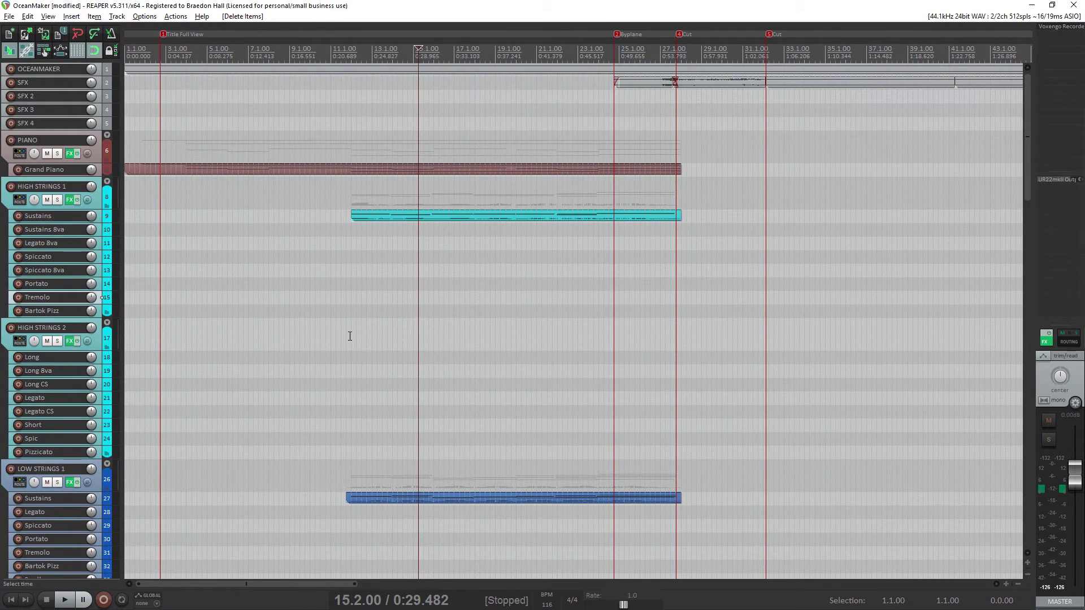
- Fill a time selection from 12.1.00 to 28.1.00 with a new MIDI item on the Tremolo track, and delete the item
left_click_drag(352, 334, 684, 337)
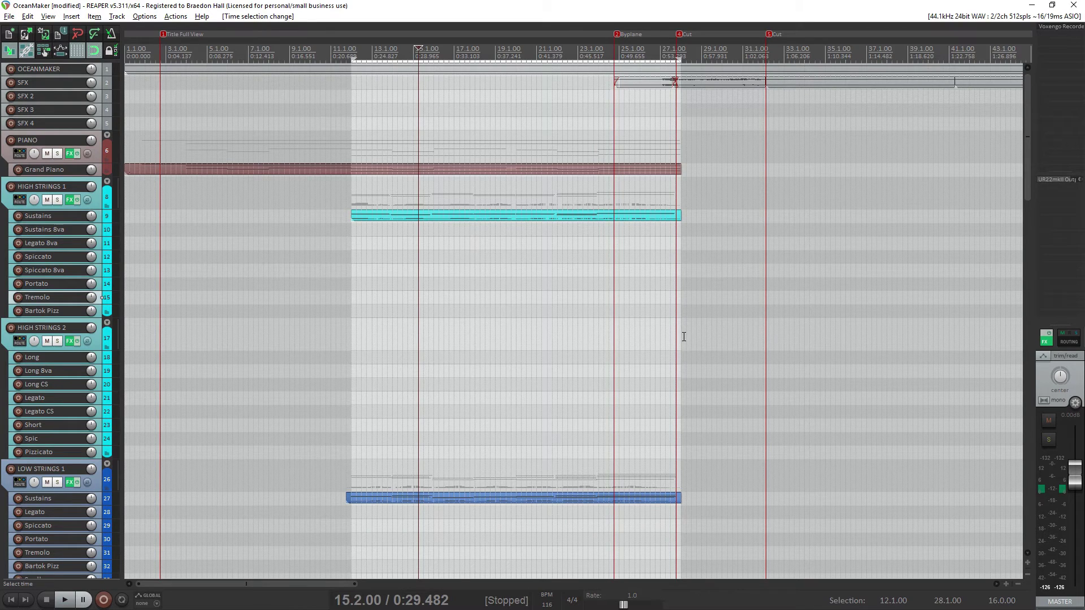
key("ctrl+shift+m")
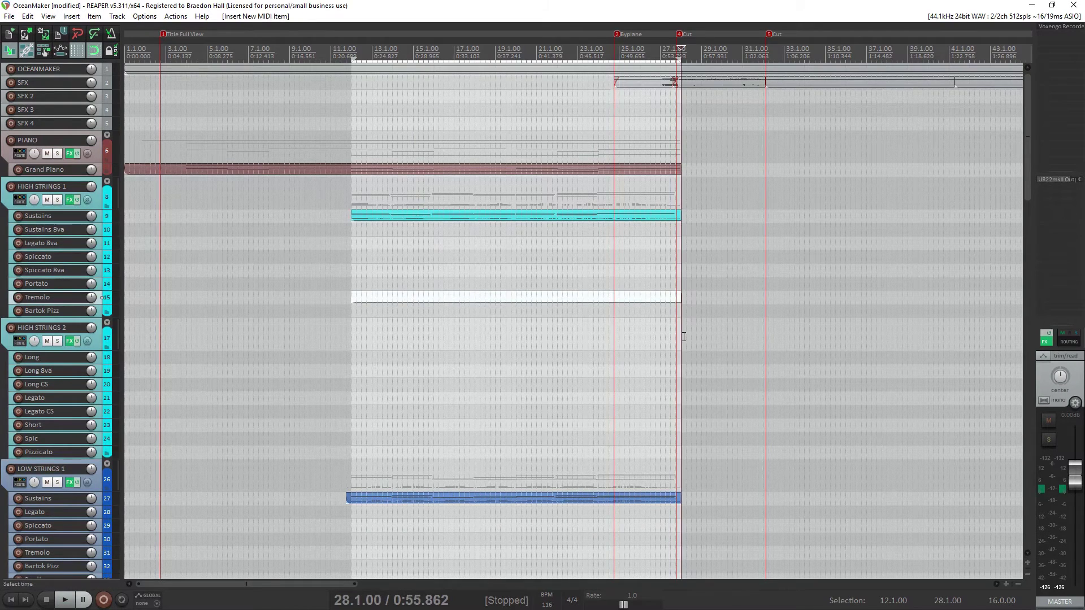
left_click(517, 321)
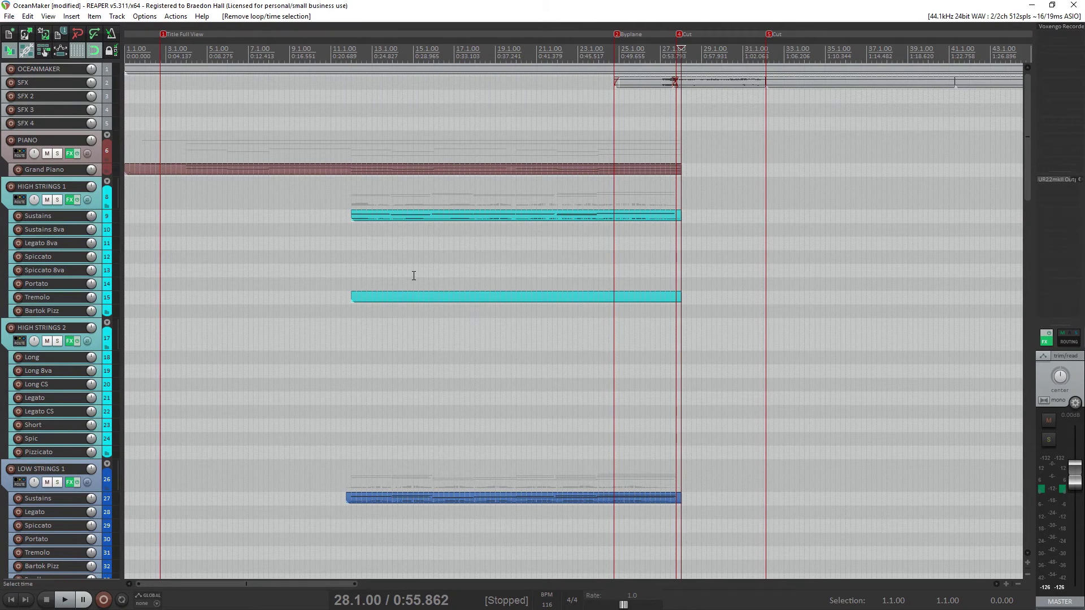
left_click(447, 297)
key("Delete")
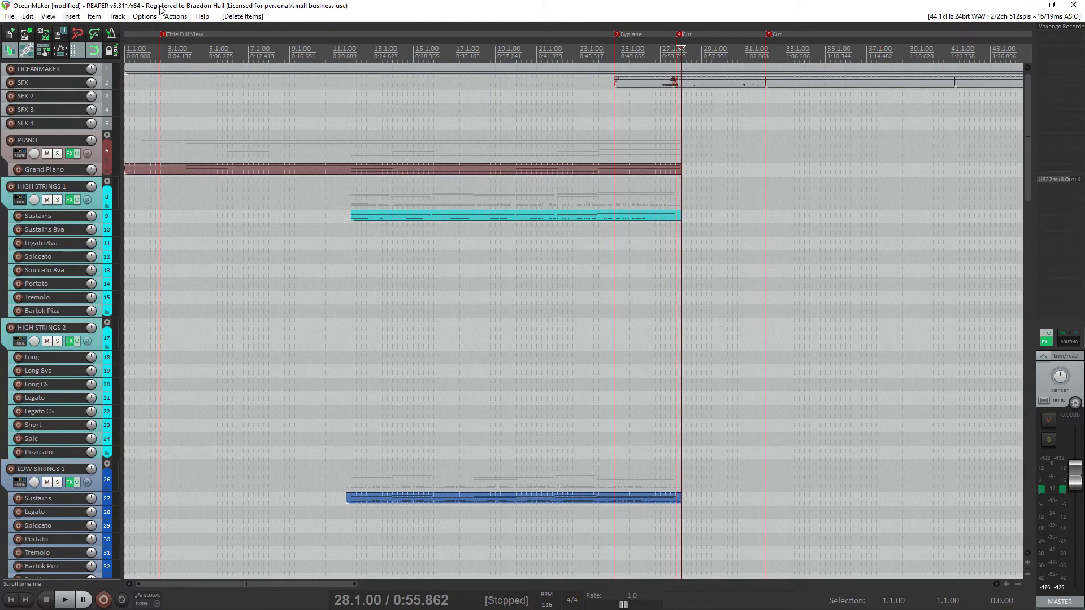
- Filter the action list by "insert midi", examine the shortcut assigned to "Insert new MIDI item...", and close the list
left_click(176, 16)
left_click(205, 29)
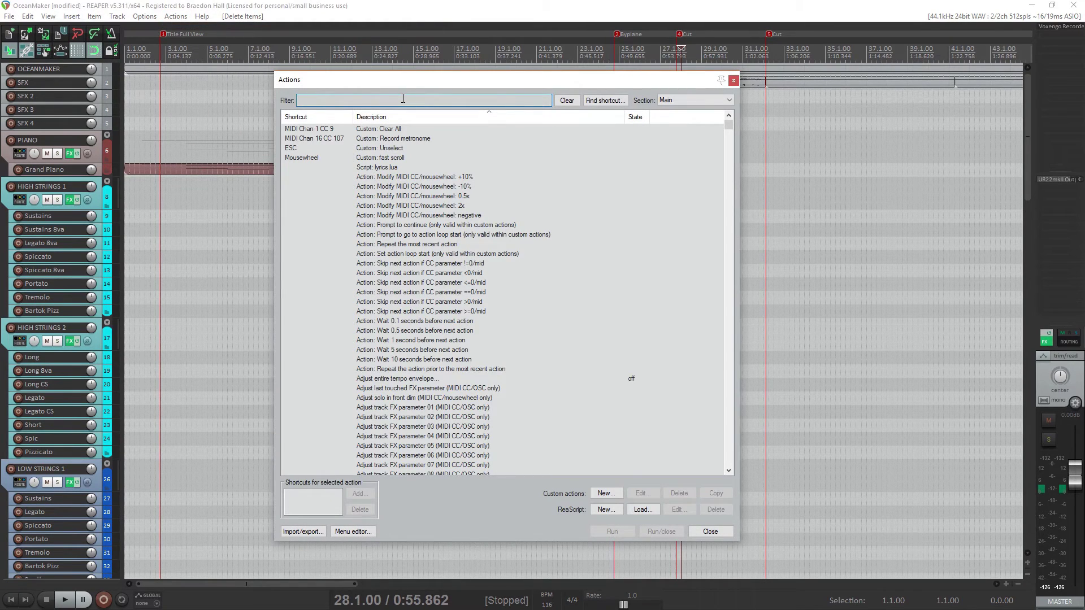
type("insert midi")
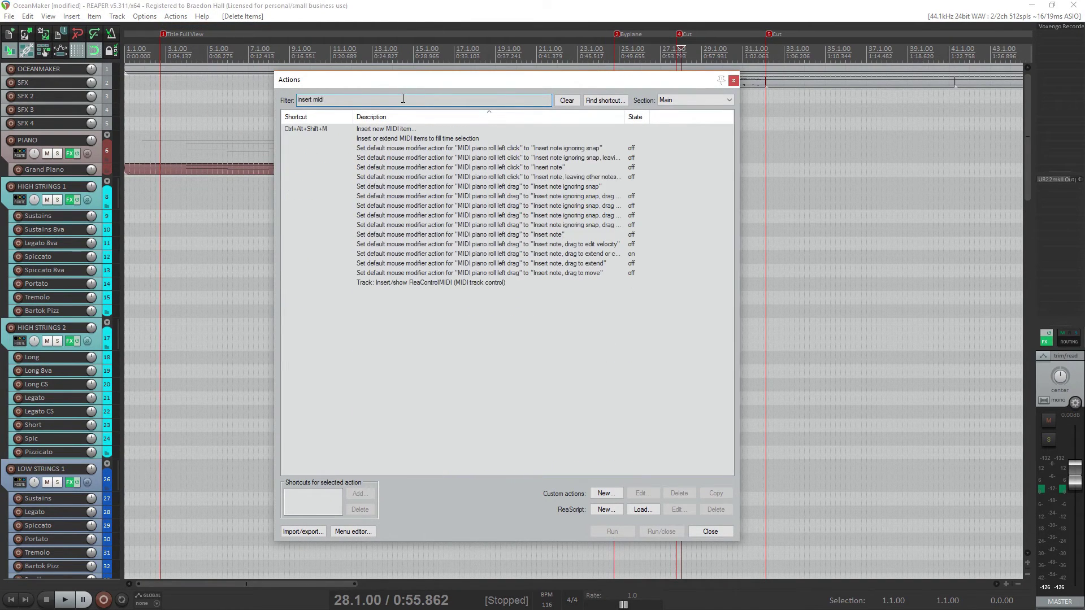
left_click(379, 130)
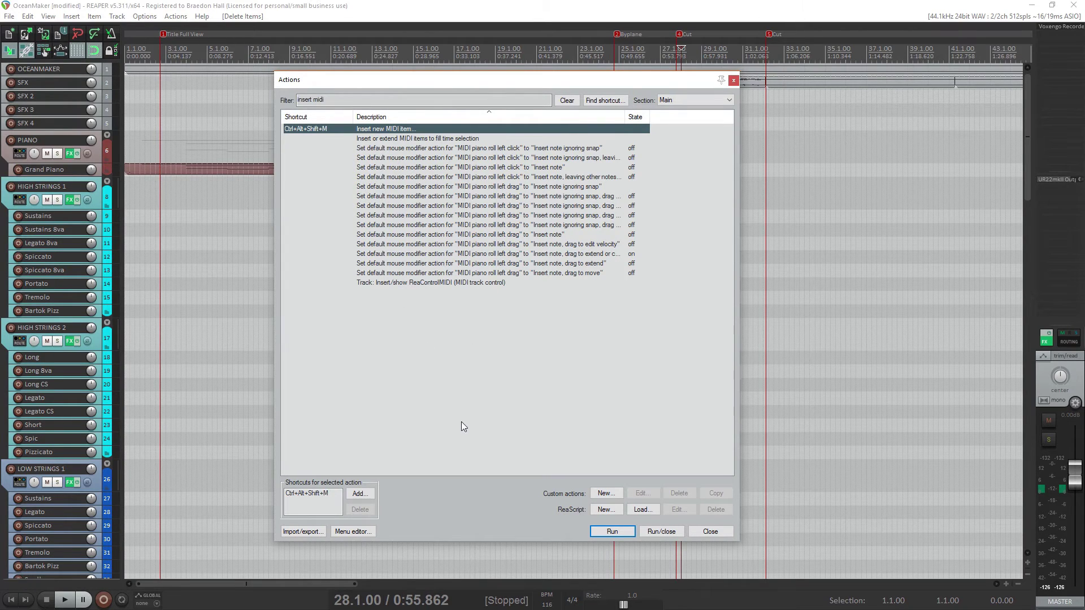
left_click(710, 530)
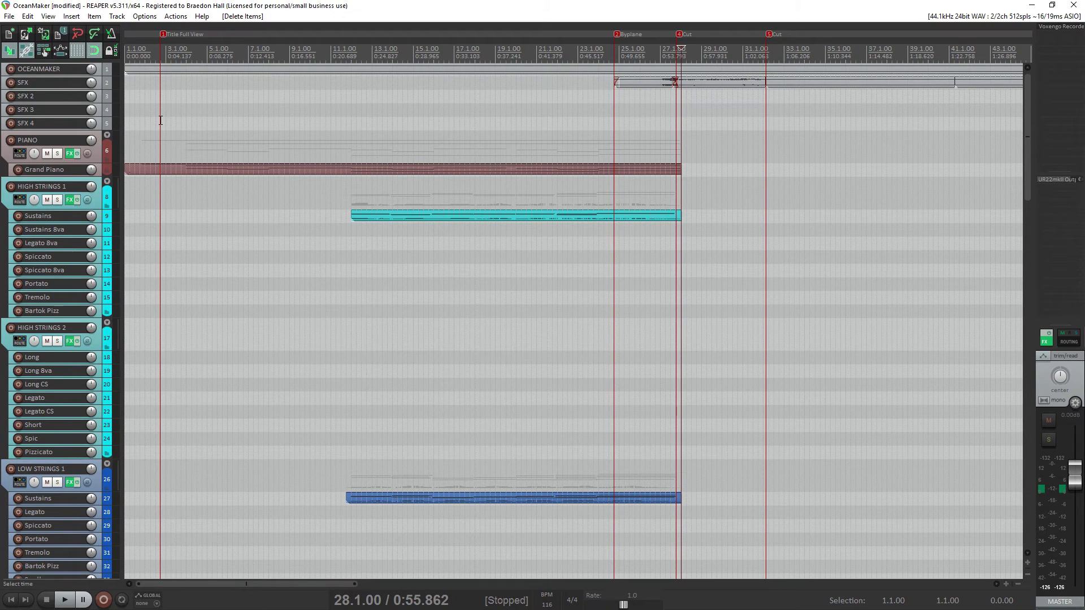
- Make a time selection in the arrangement and clear it with the custom Unselect action
left_click_drag(174, 275, 567, 279)
key("Escape")
- Open the custom action Unselect from the action list for editing to examine the actions it combines
left_click(172, 18)
left_click(184, 30)
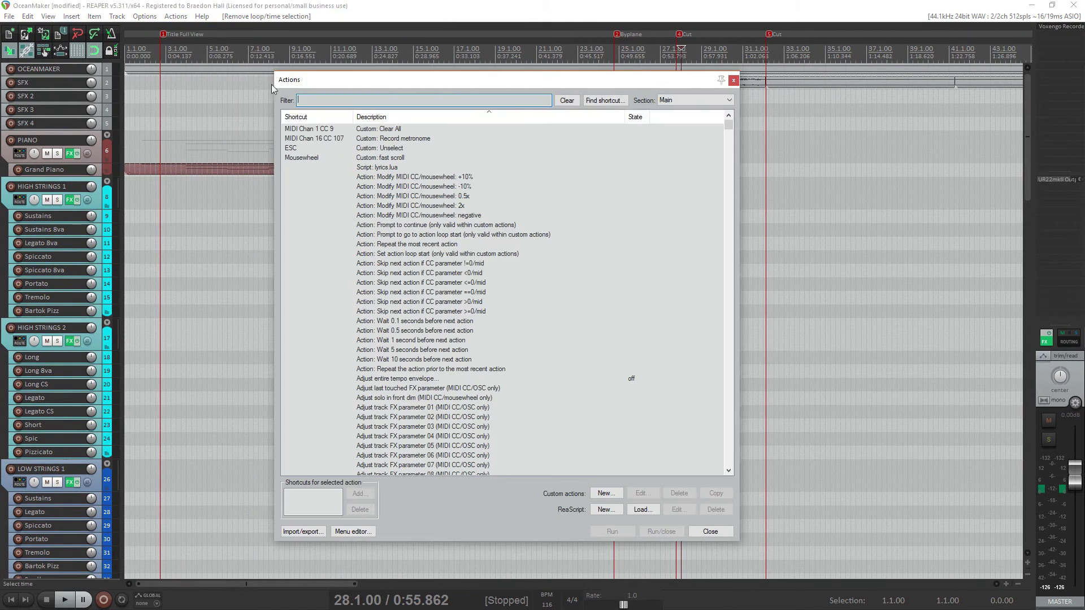
left_click(383, 149)
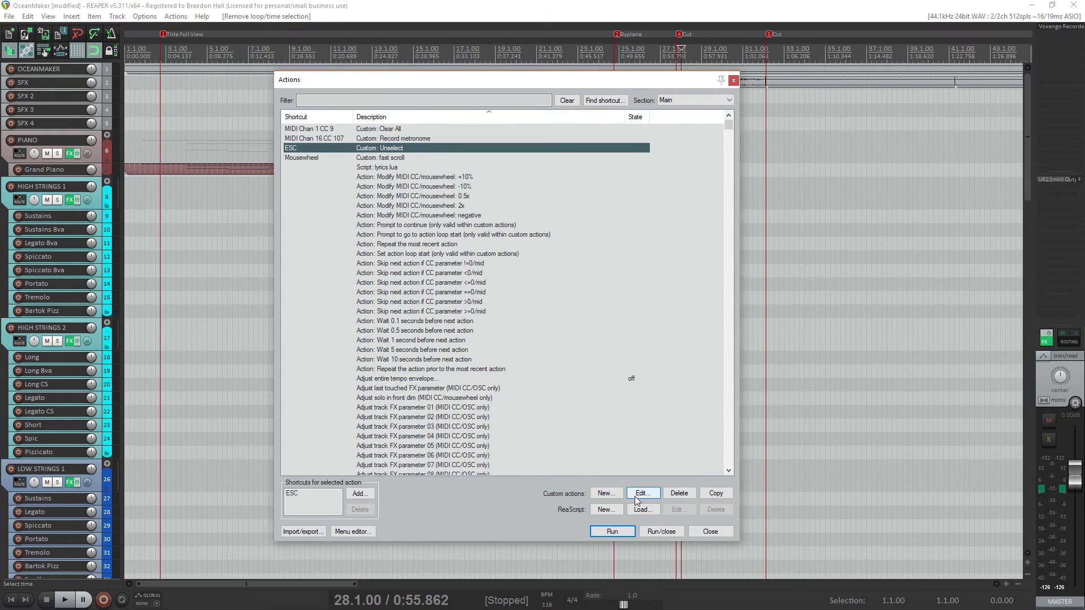
left_click(642, 494)
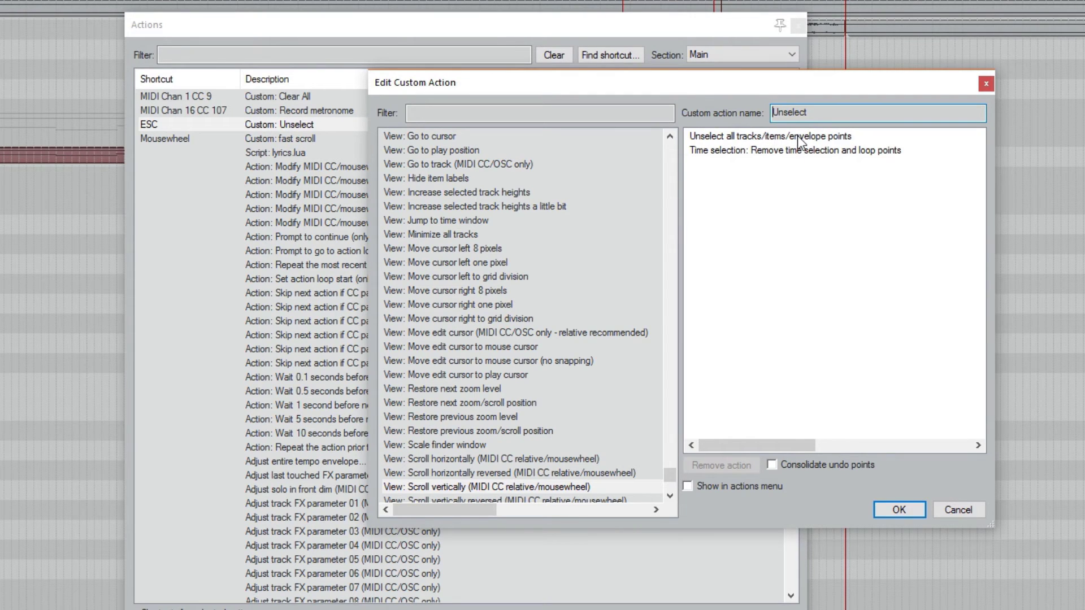
- Close the Unselect custom action editor without changes, and close the action list
left_click(987, 83)
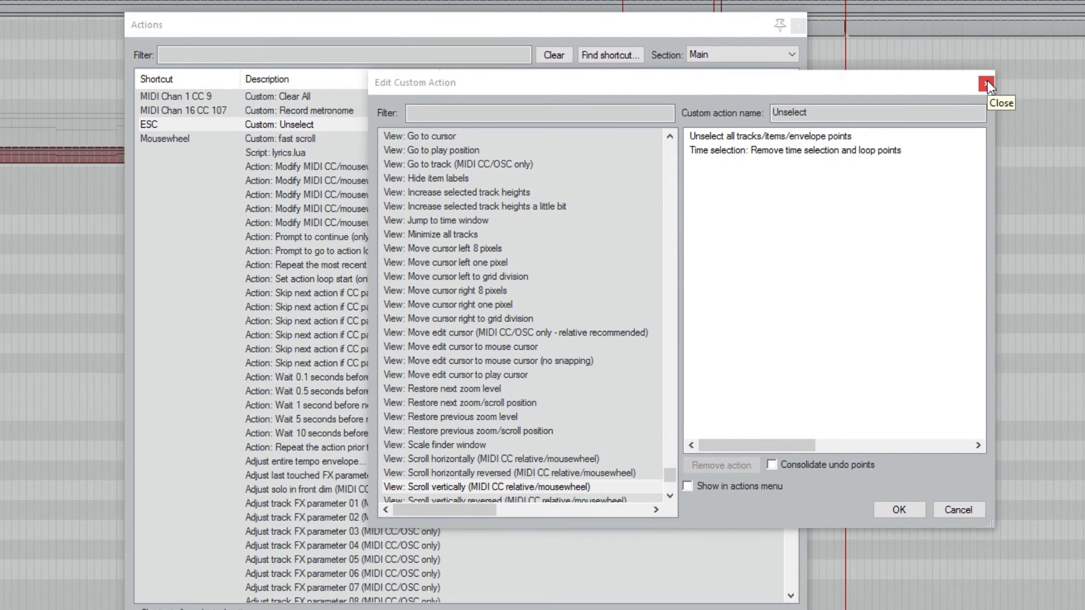
left_click(988, 82)
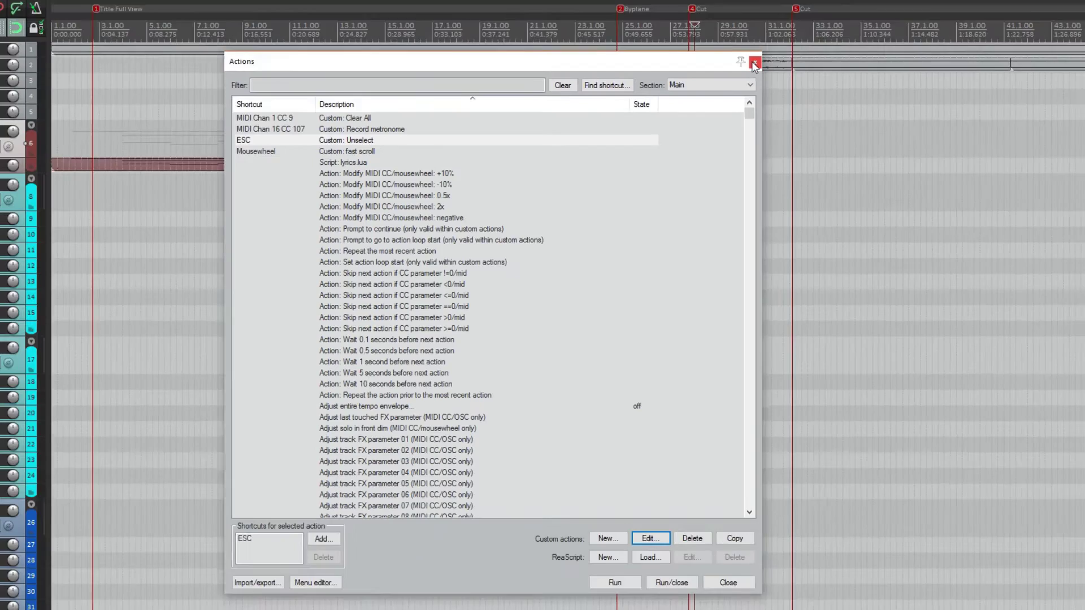
left_click(798, 25)
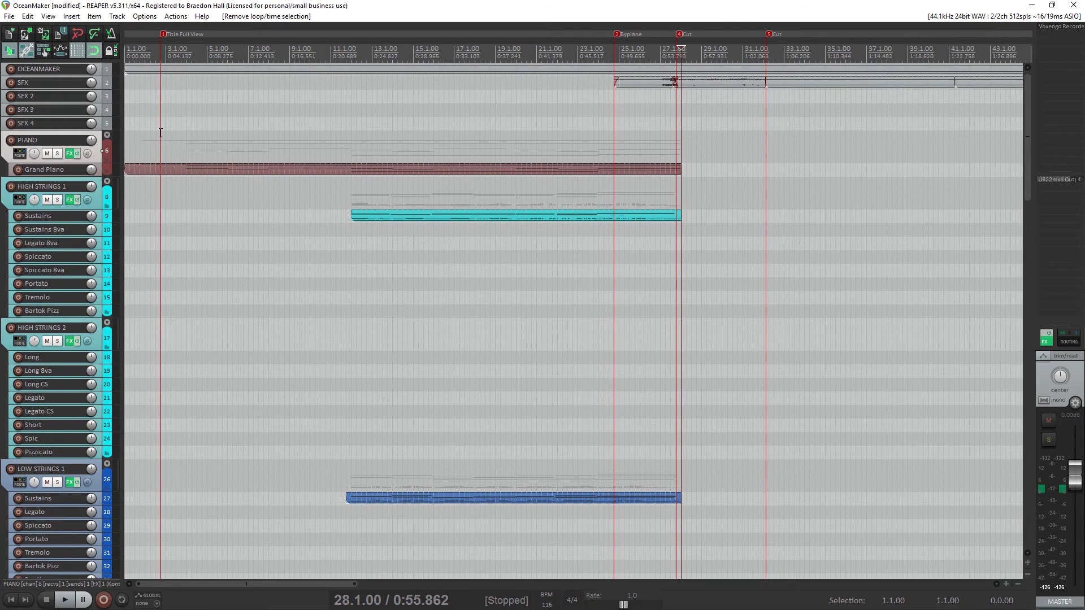
- Select media items on the SFX track, then the time range 3.1.00 to 25.2.00, clearing each selection with the custom Unselect action
left_click(10, 167)
double_click(7, 154)
left_click(139, 99)
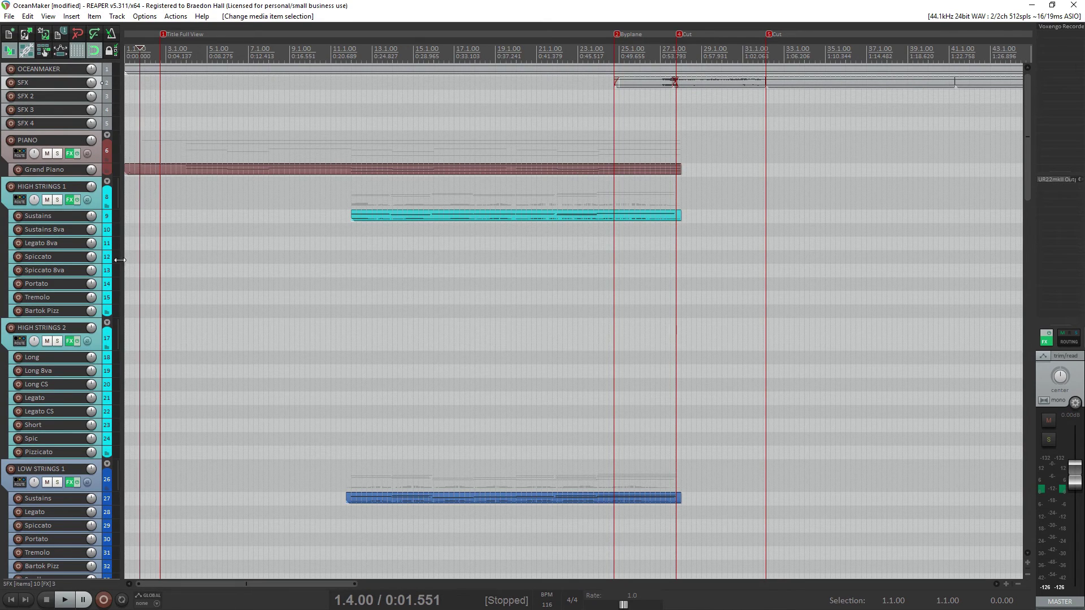
key("Escape")
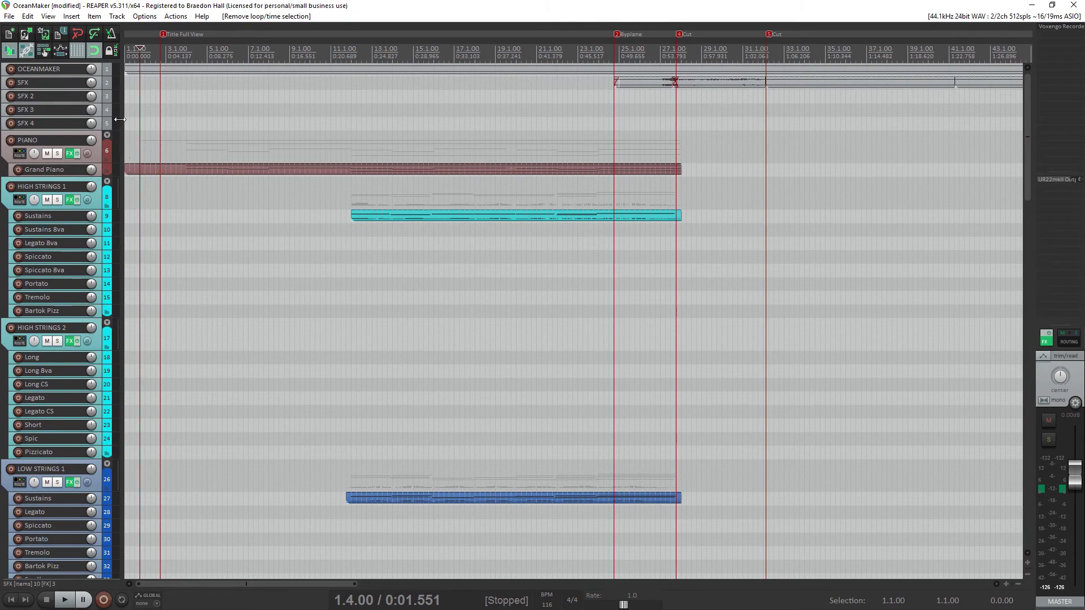
left_click_drag(167, 148, 626, 149)
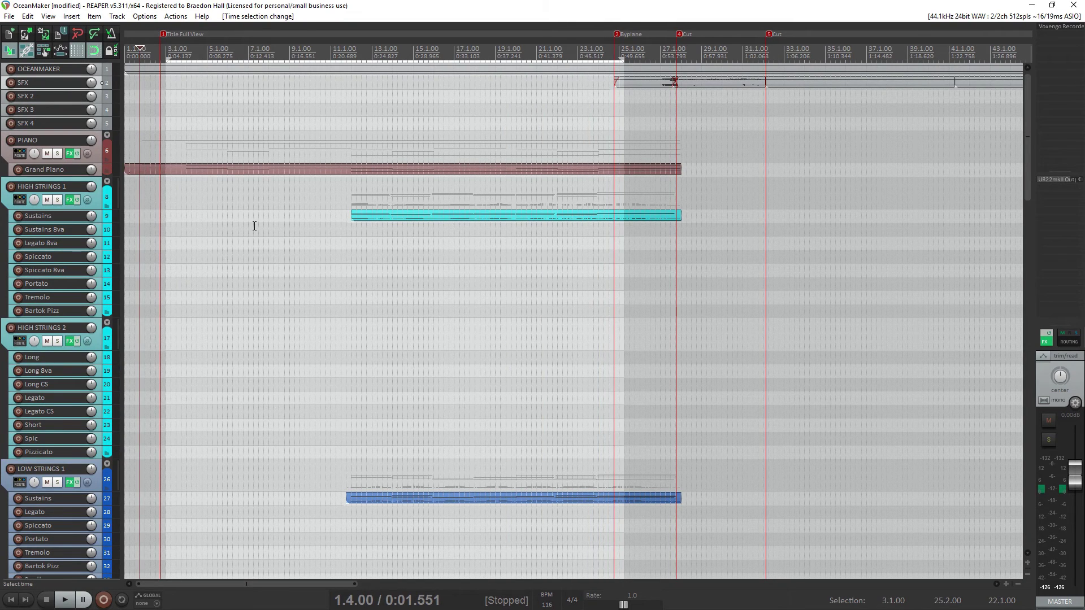
left_click(494, 223)
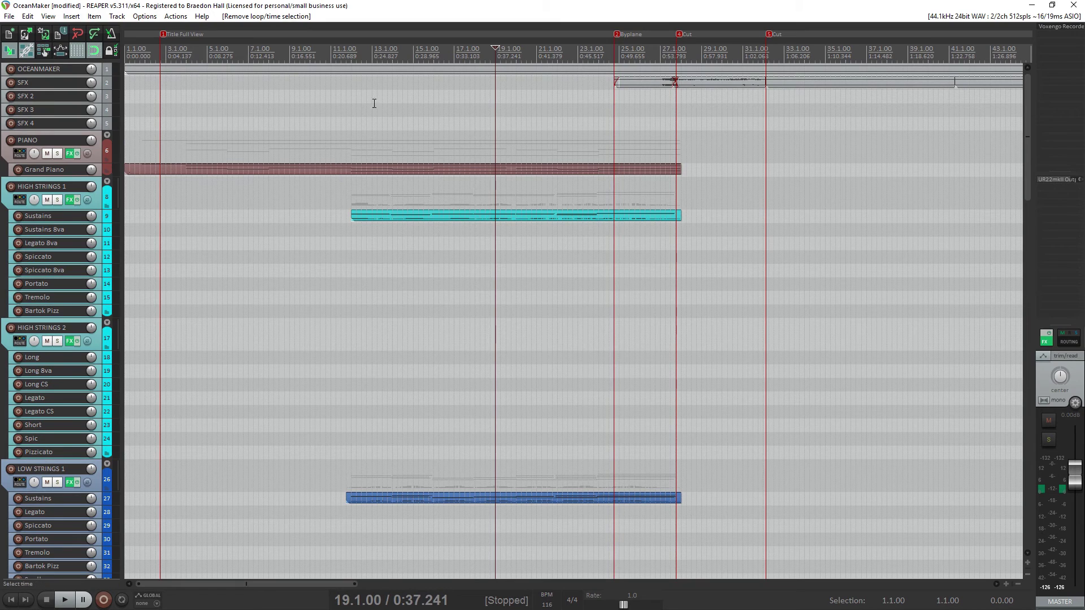
- Select the custom Clear All action in the action list, solo PIANO, mute HIGH STRINGS 2, and clear both states with that action
left_click(175, 16)
left_click(190, 29)
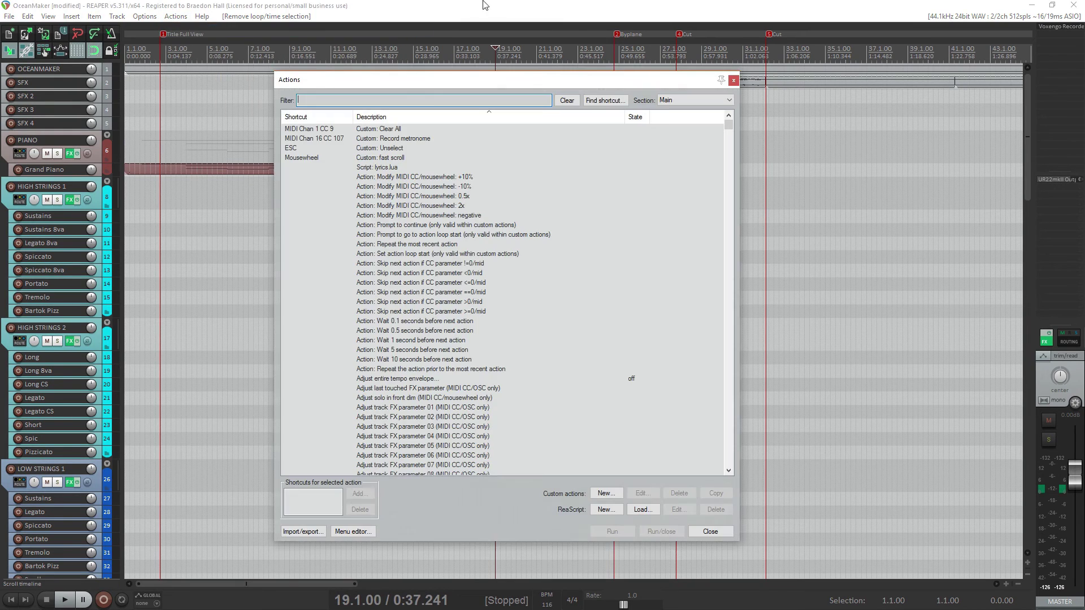
left_click(383, 130)
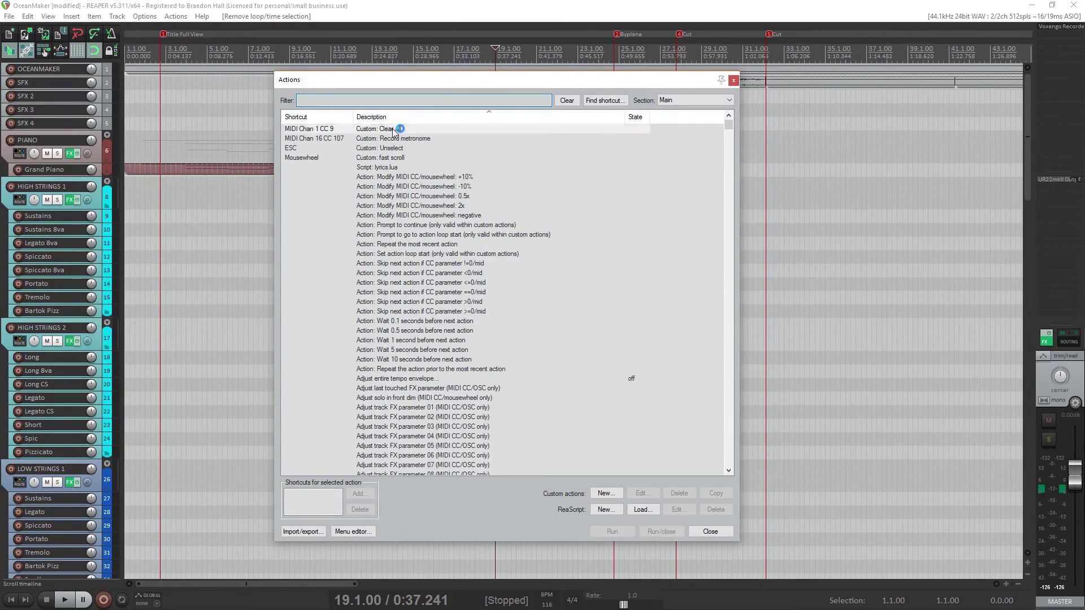
left_click(57, 153)
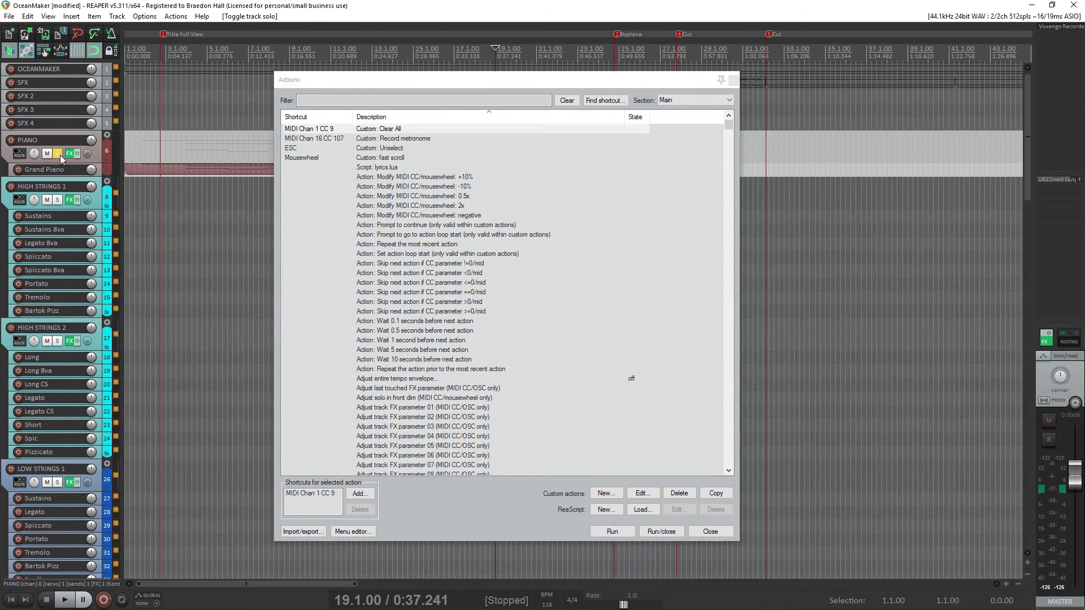
left_click(47, 341)
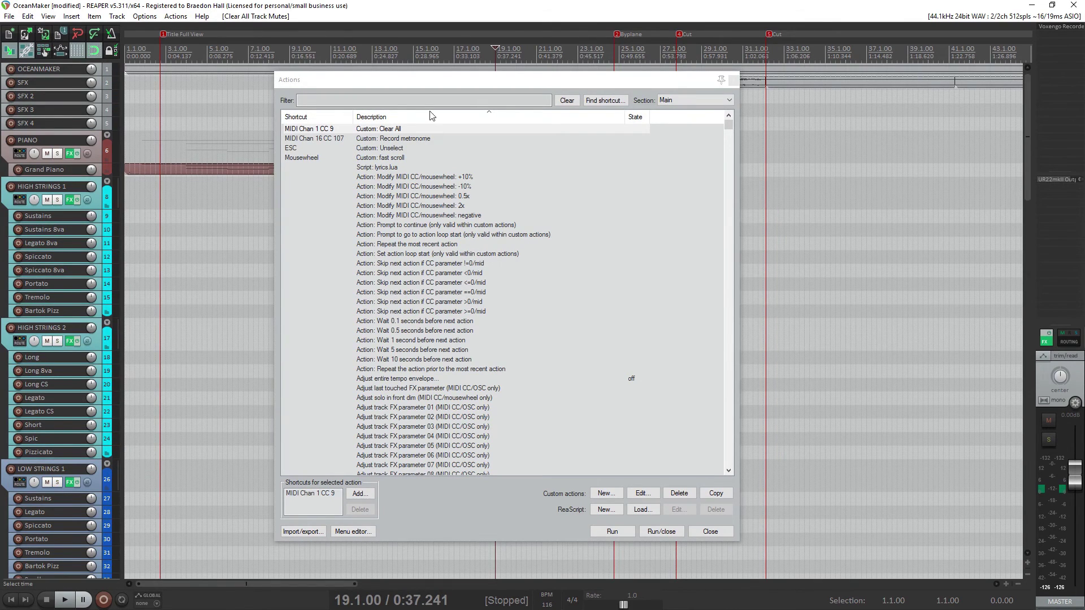
left_click(414, 100)
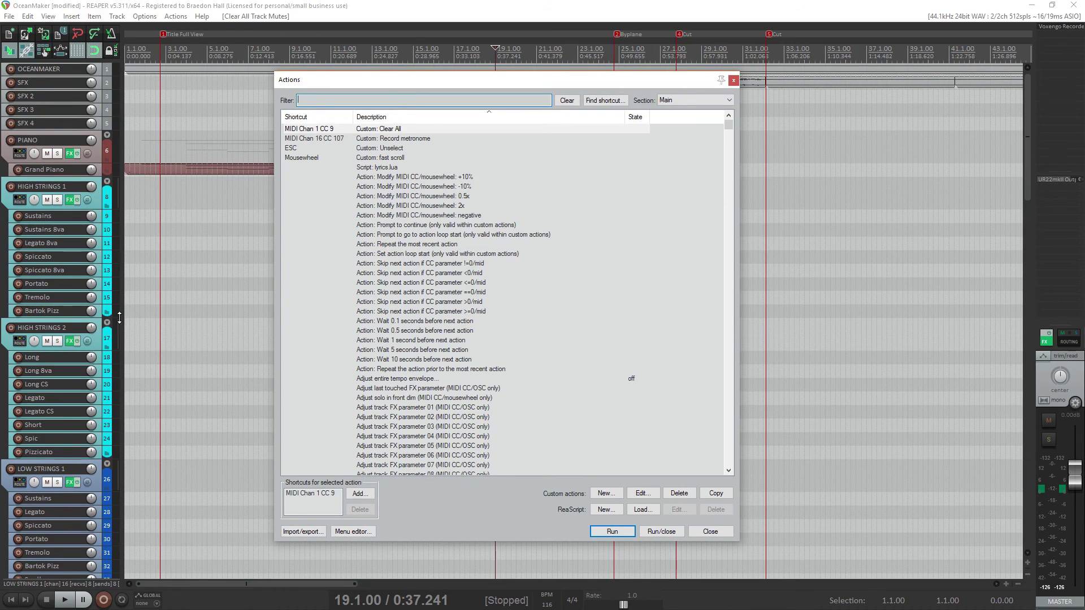
- Open the custom action Clear All for editing to examine the actions it combines, and close the editor and action list
left_click(390, 130)
left_click(643, 493)
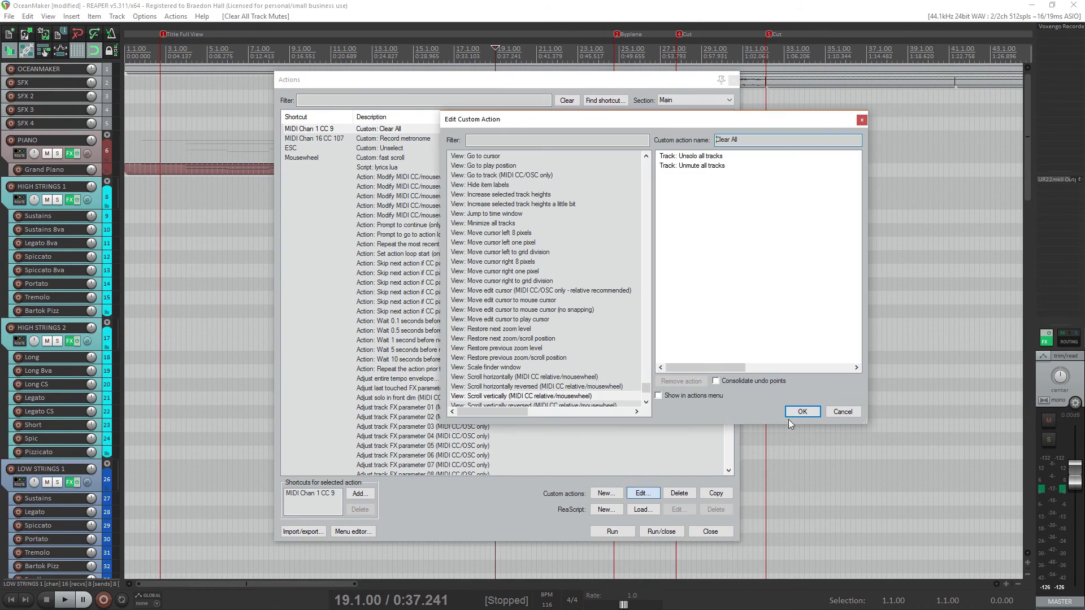
left_click_drag(673, 121, 732, 133)
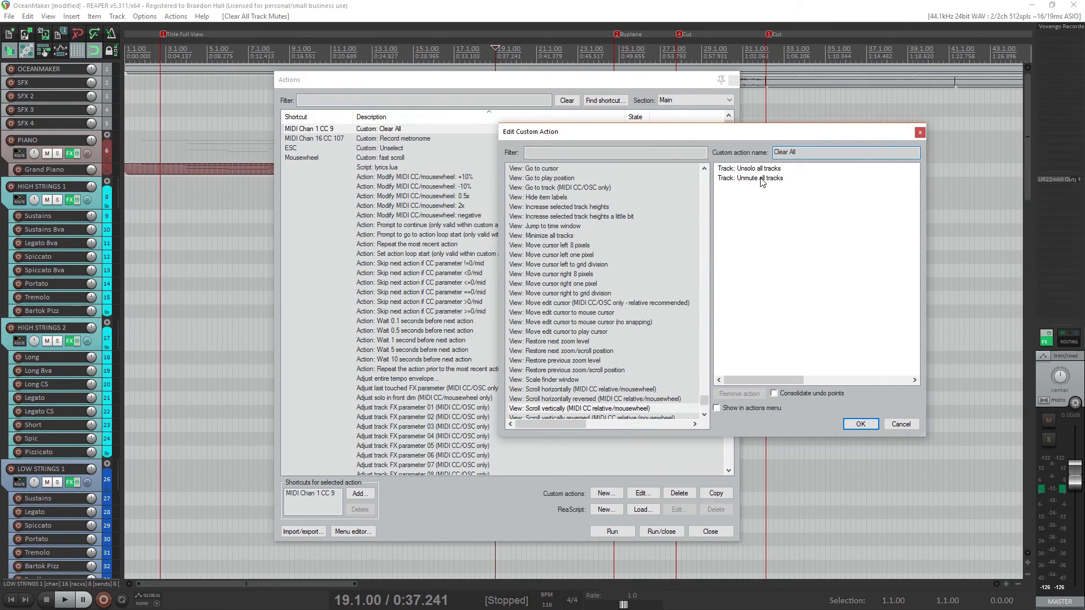
left_click(920, 132)
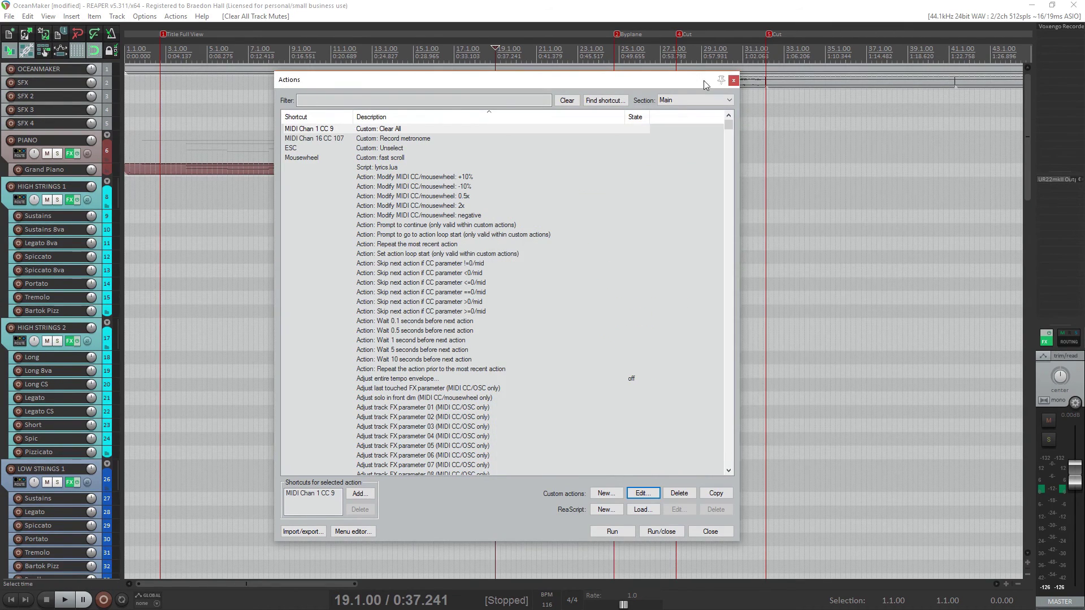
left_click(734, 81)
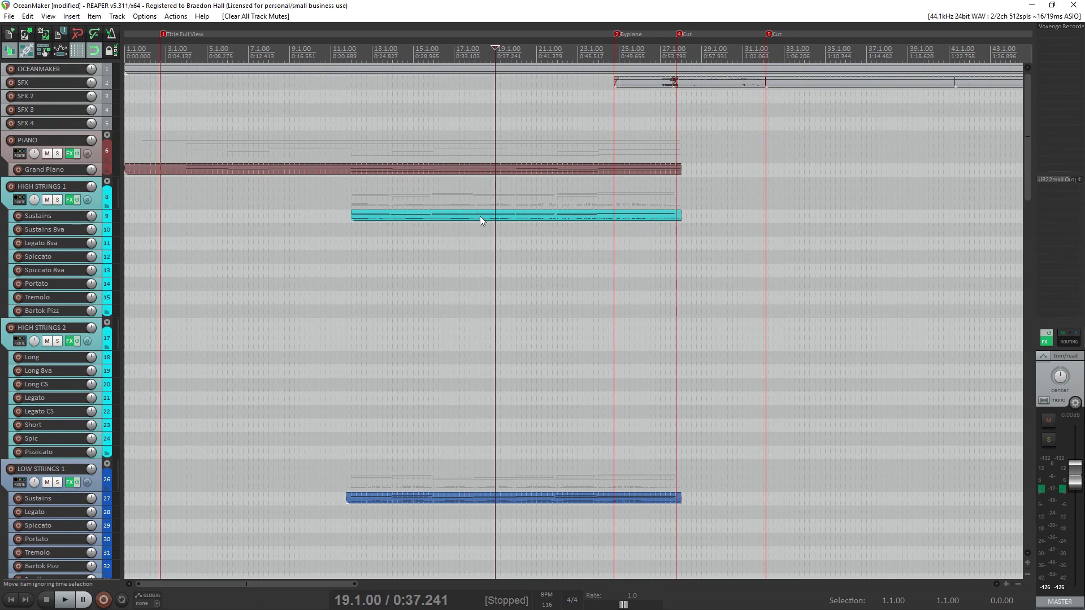
- Place the edit cursor on the Legato 8va track at 28.1.00 and return it to 12.1.00, the start of the HIGH STRINGS 1 item
left_click(346, 244)
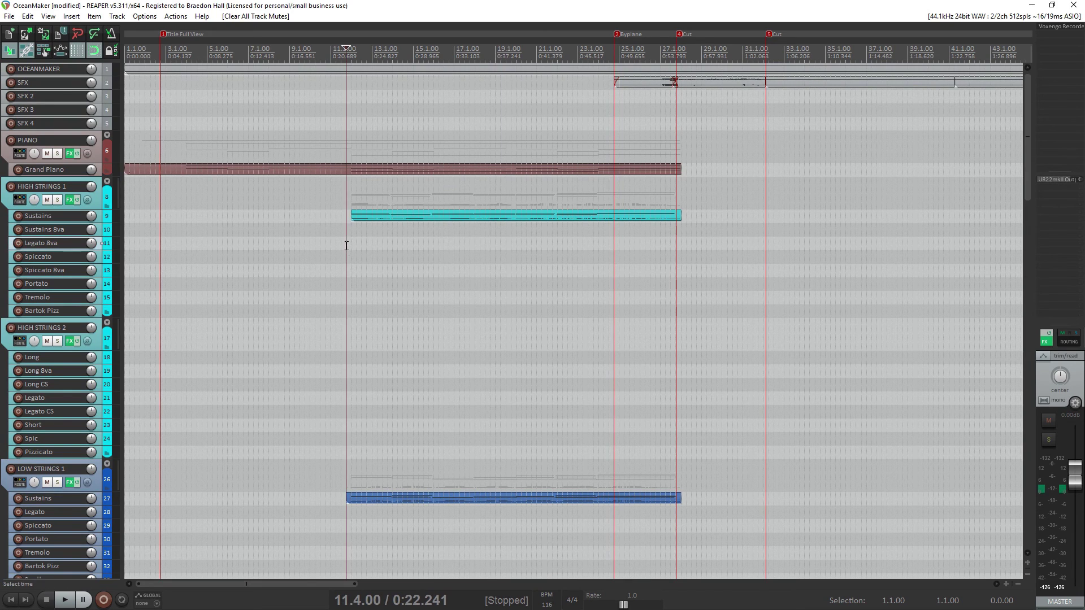
left_click(352, 255)
left_click(679, 248)
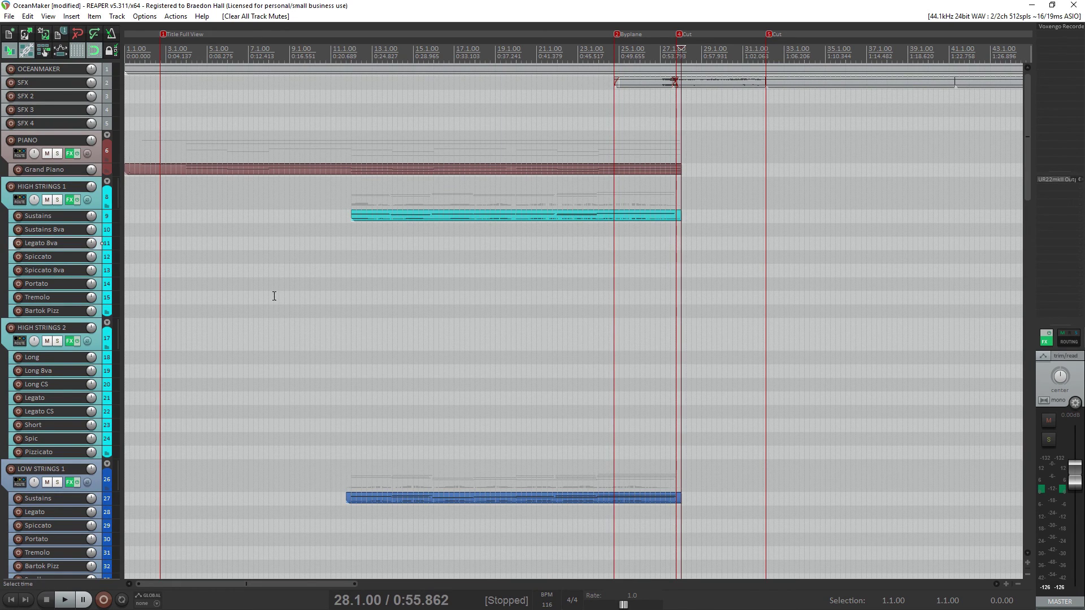
left_click(350, 246)
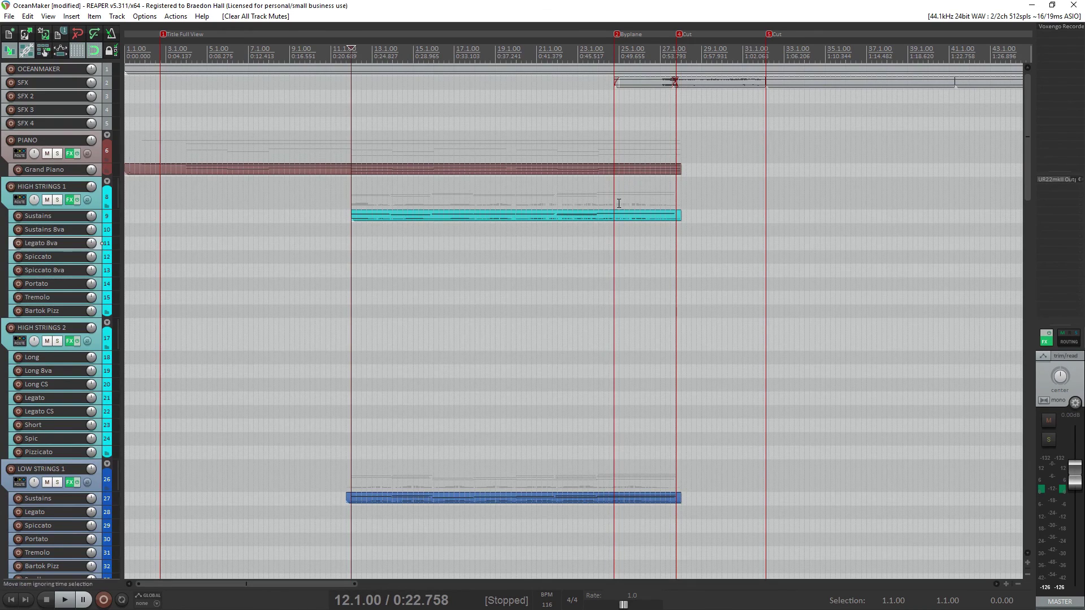